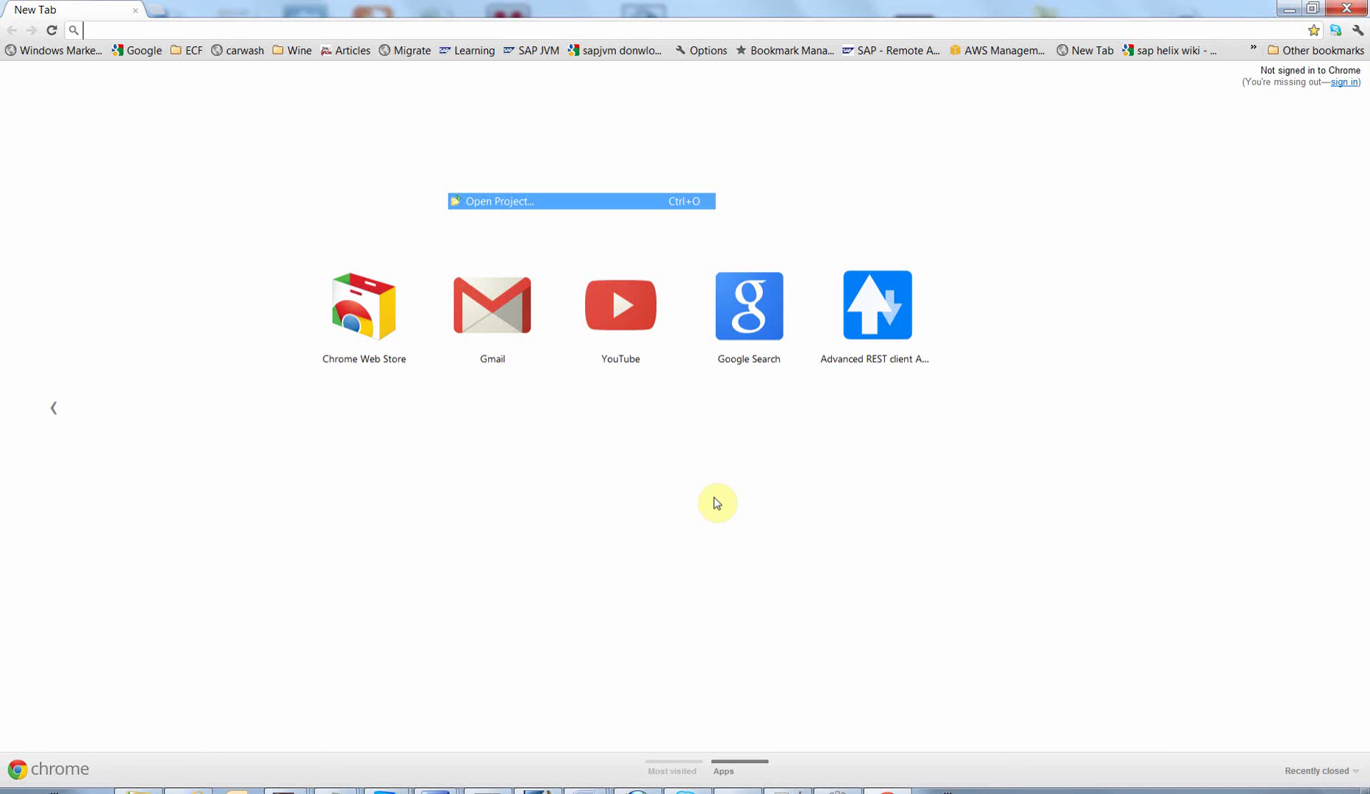
Step: Start typing 'streamwo' in Chrome's address bar so streamwork.com is suggested
left_click(507, 27)
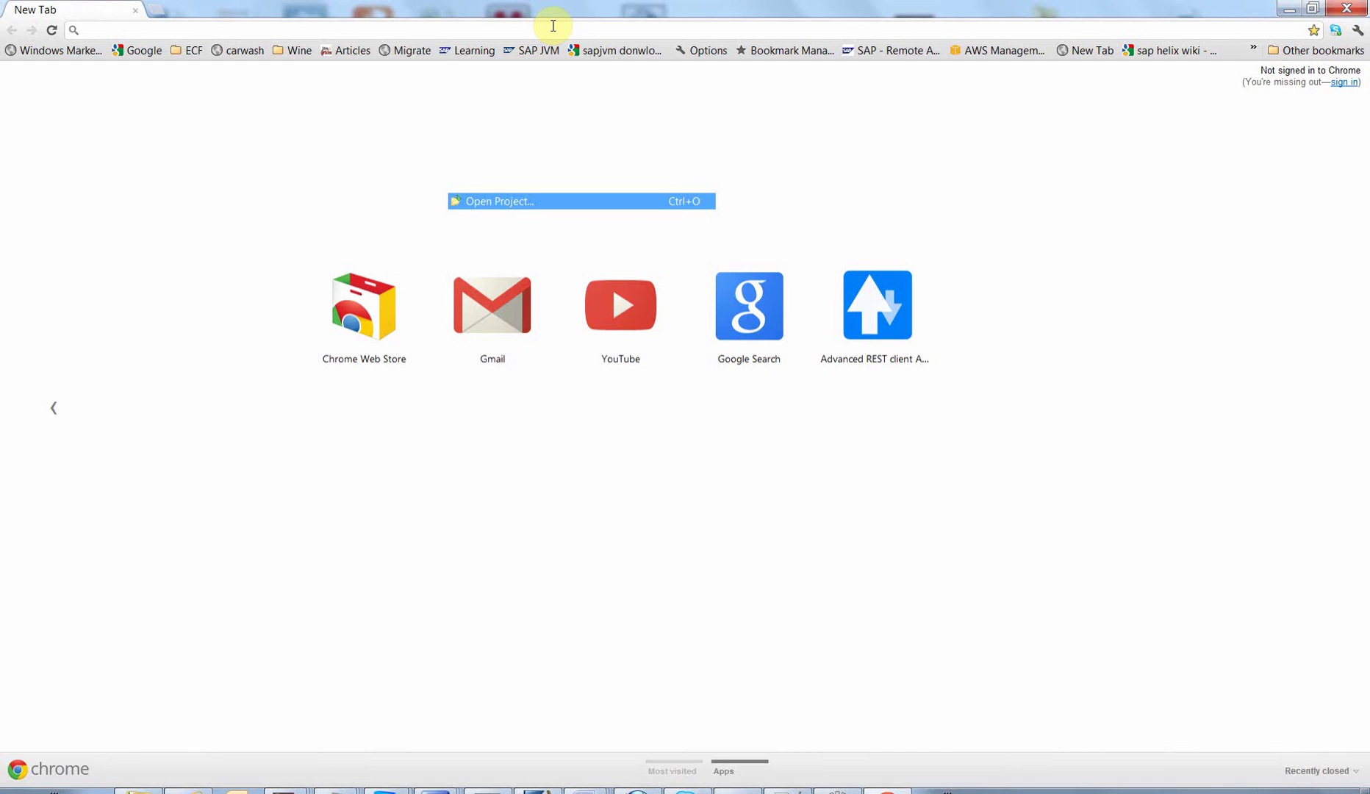
left_click(552, 25)
Step: Finish the address streamwork.com and load the site
type("streamw")
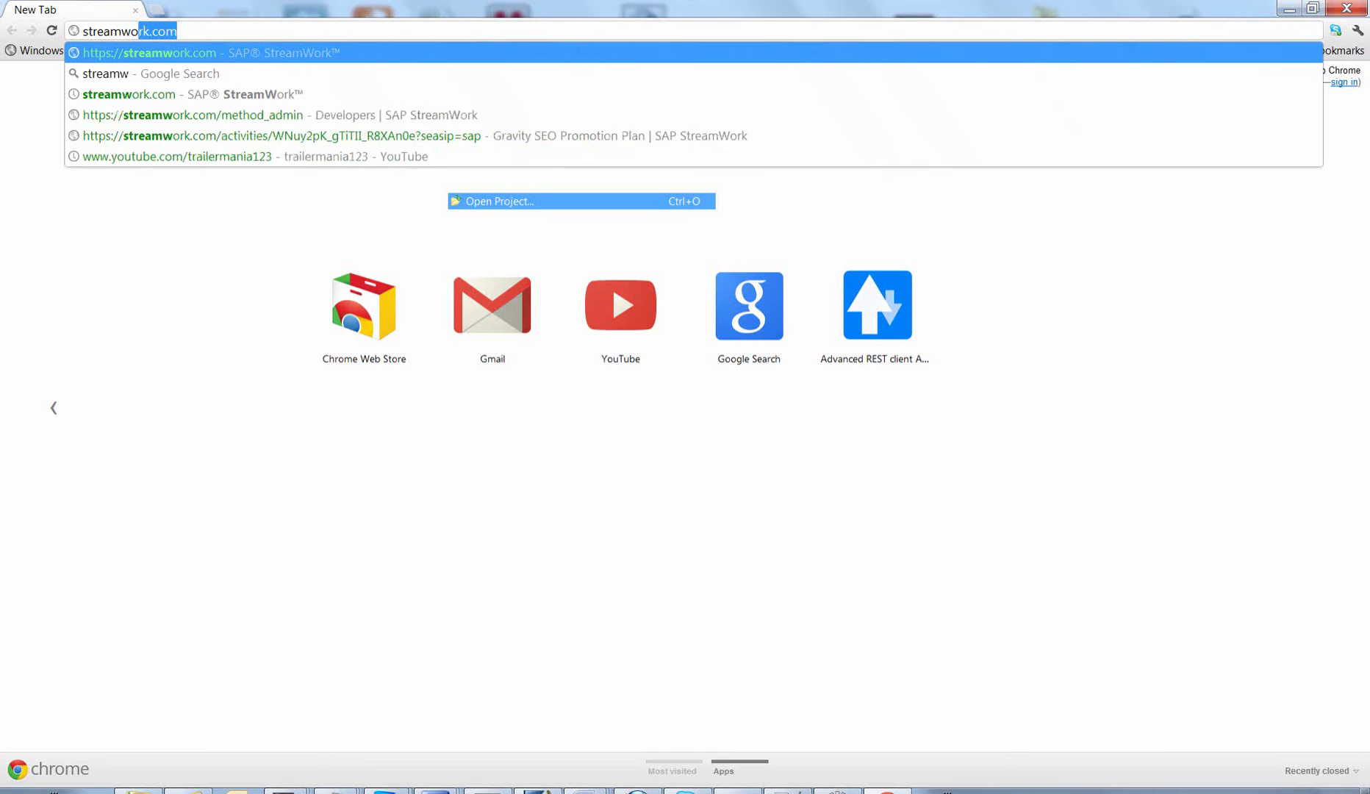
type("ork.com")
key("Return")
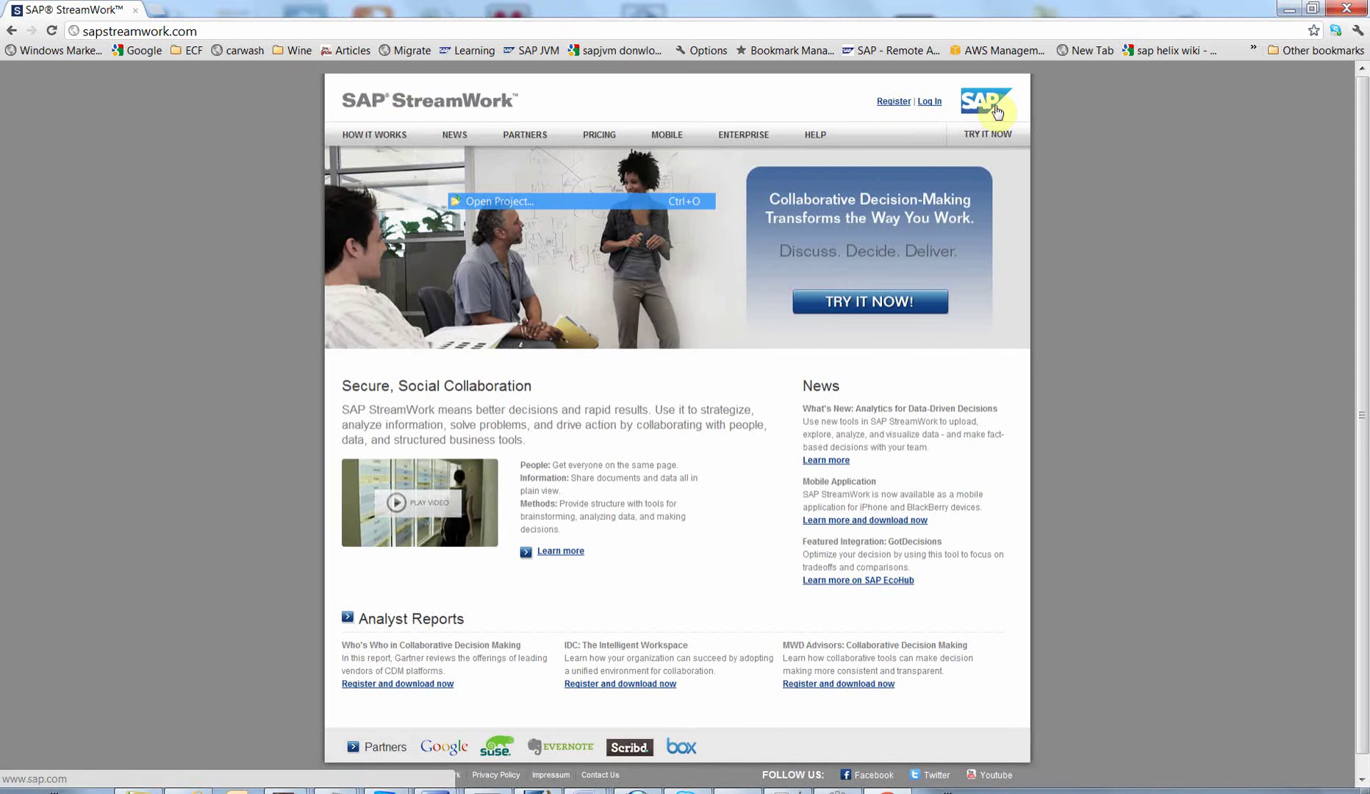
Step: Go to the StreamWork Log In page and focus its email and password fields
left_click(934, 103)
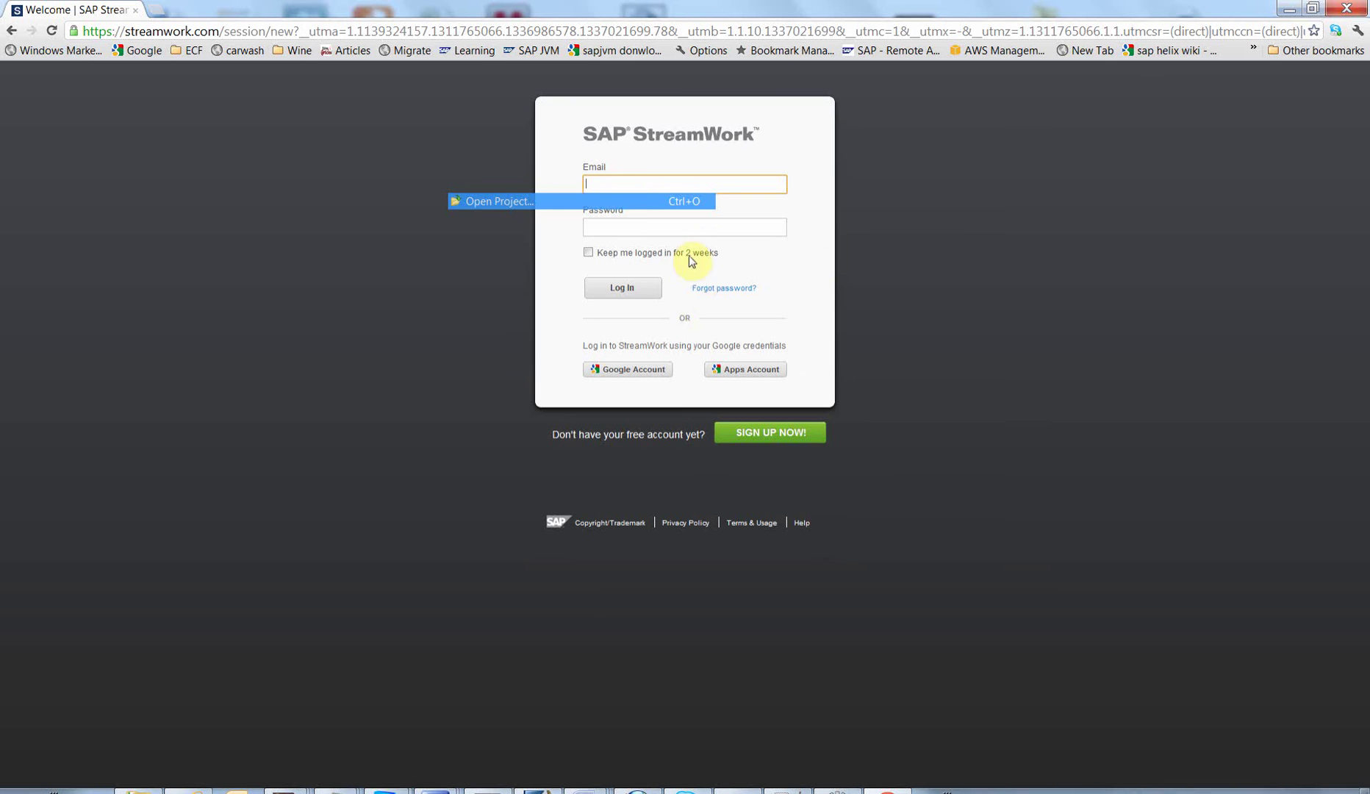
left_click(629, 226)
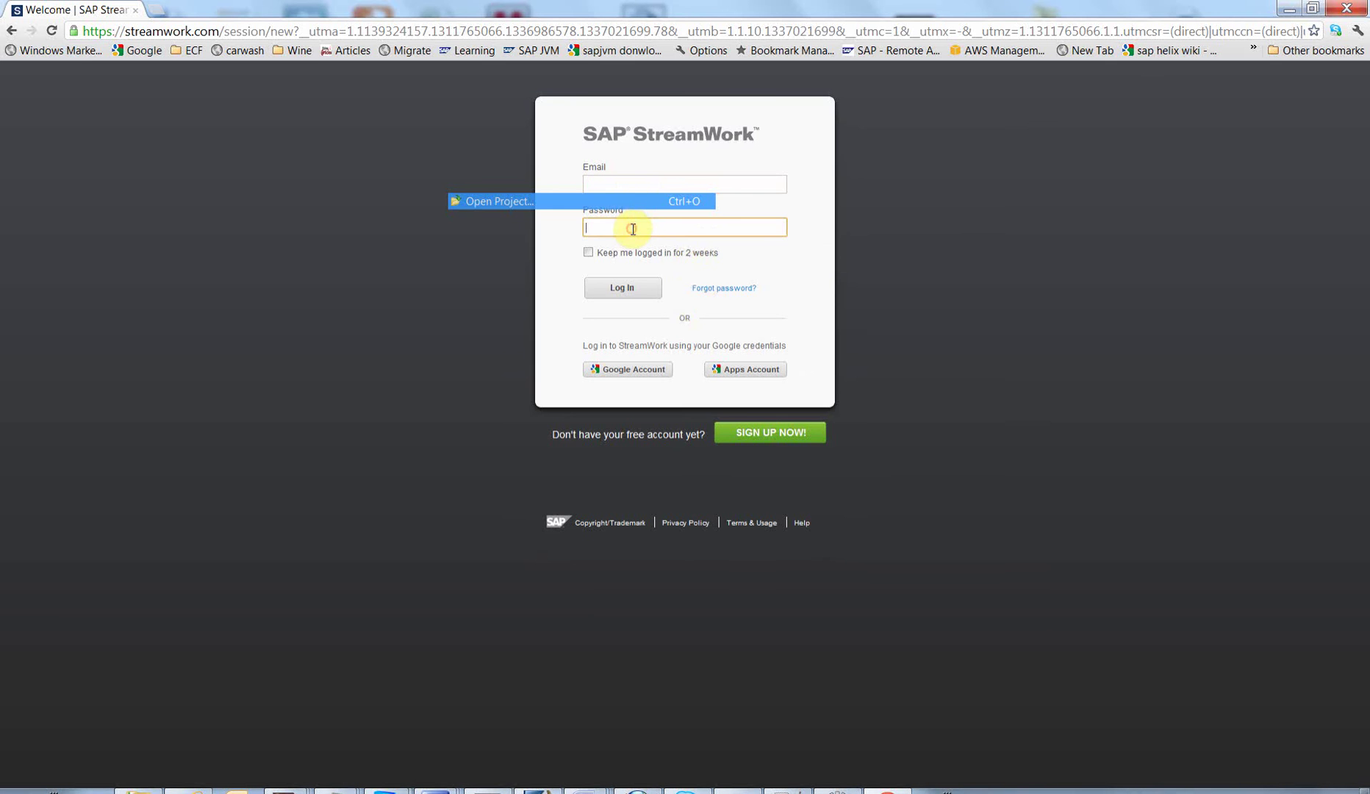
left_click(631, 190)
left_click(629, 226)
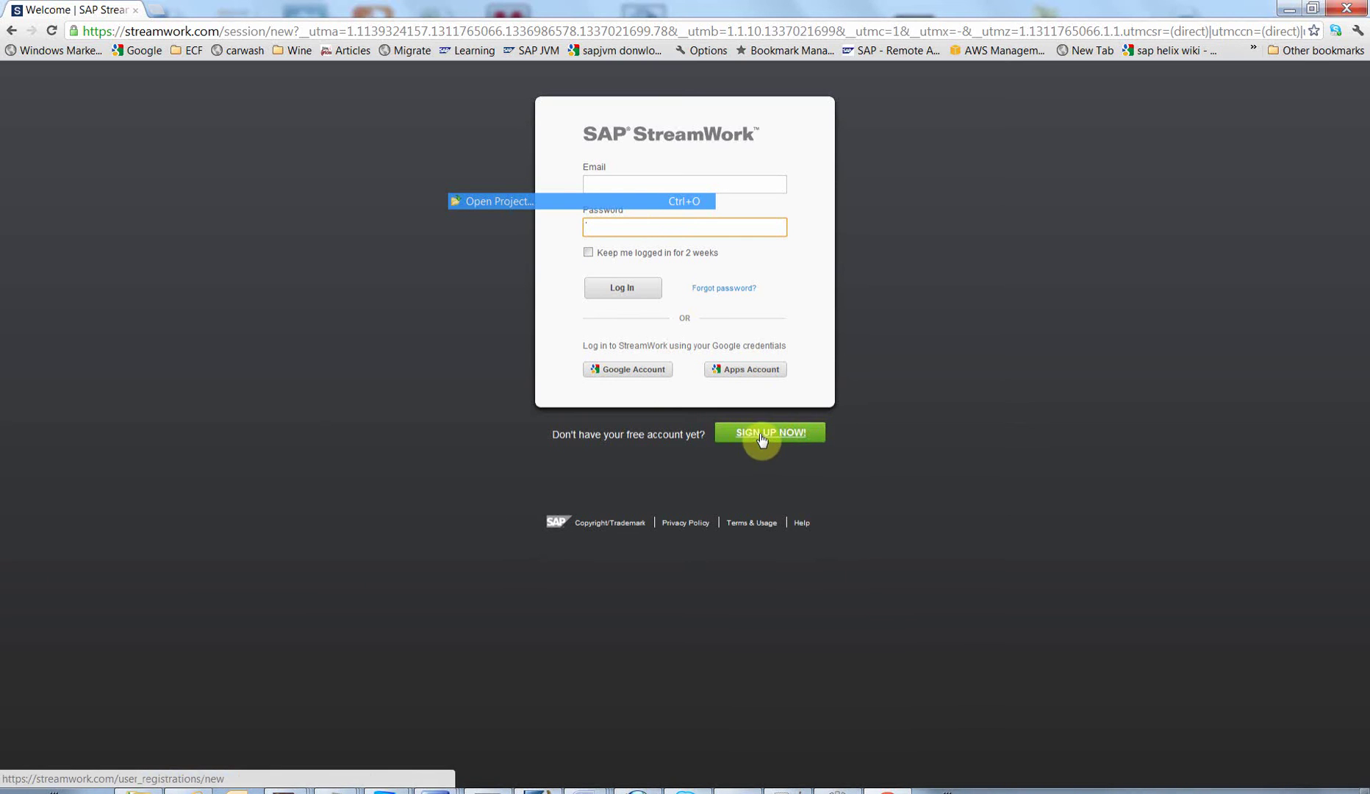
left_click(623, 184)
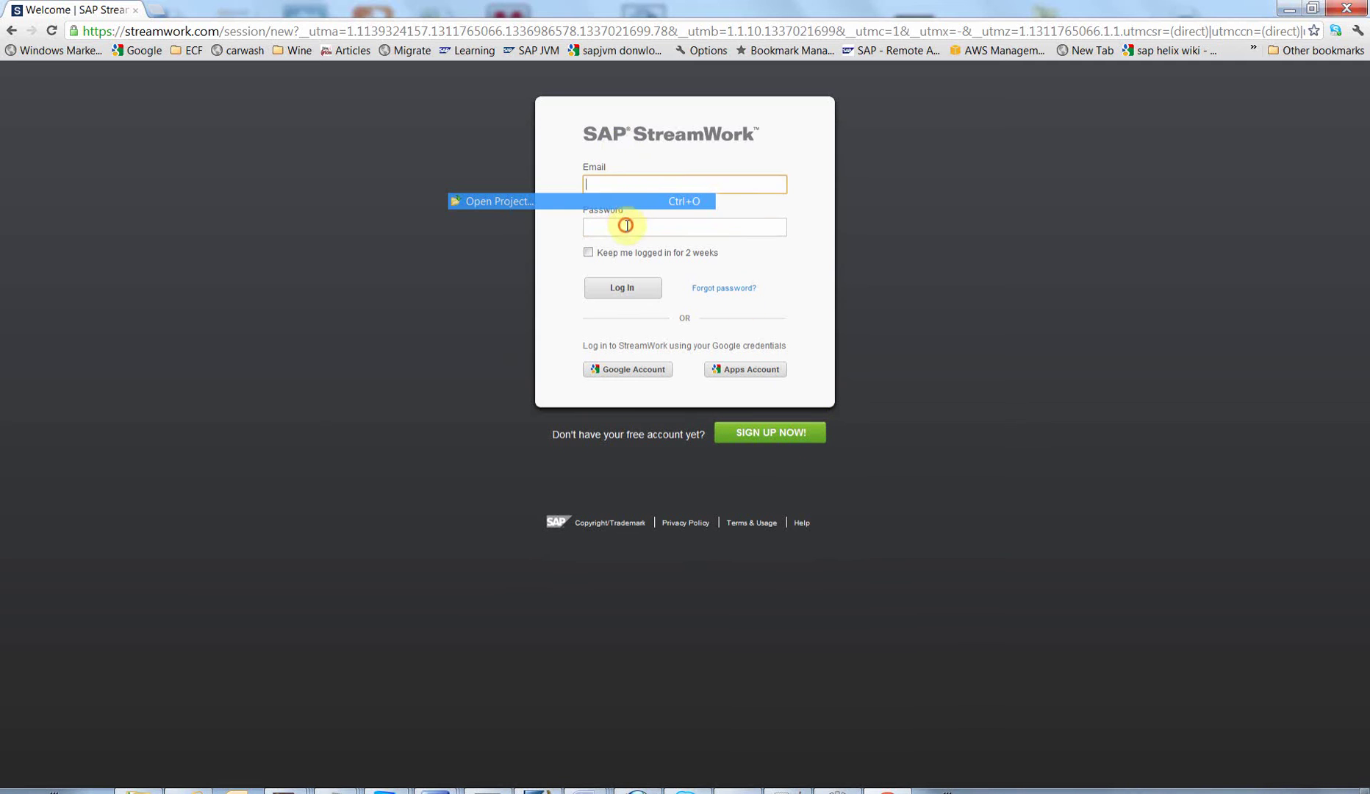
left_click(625, 225)
left_click(609, 180)
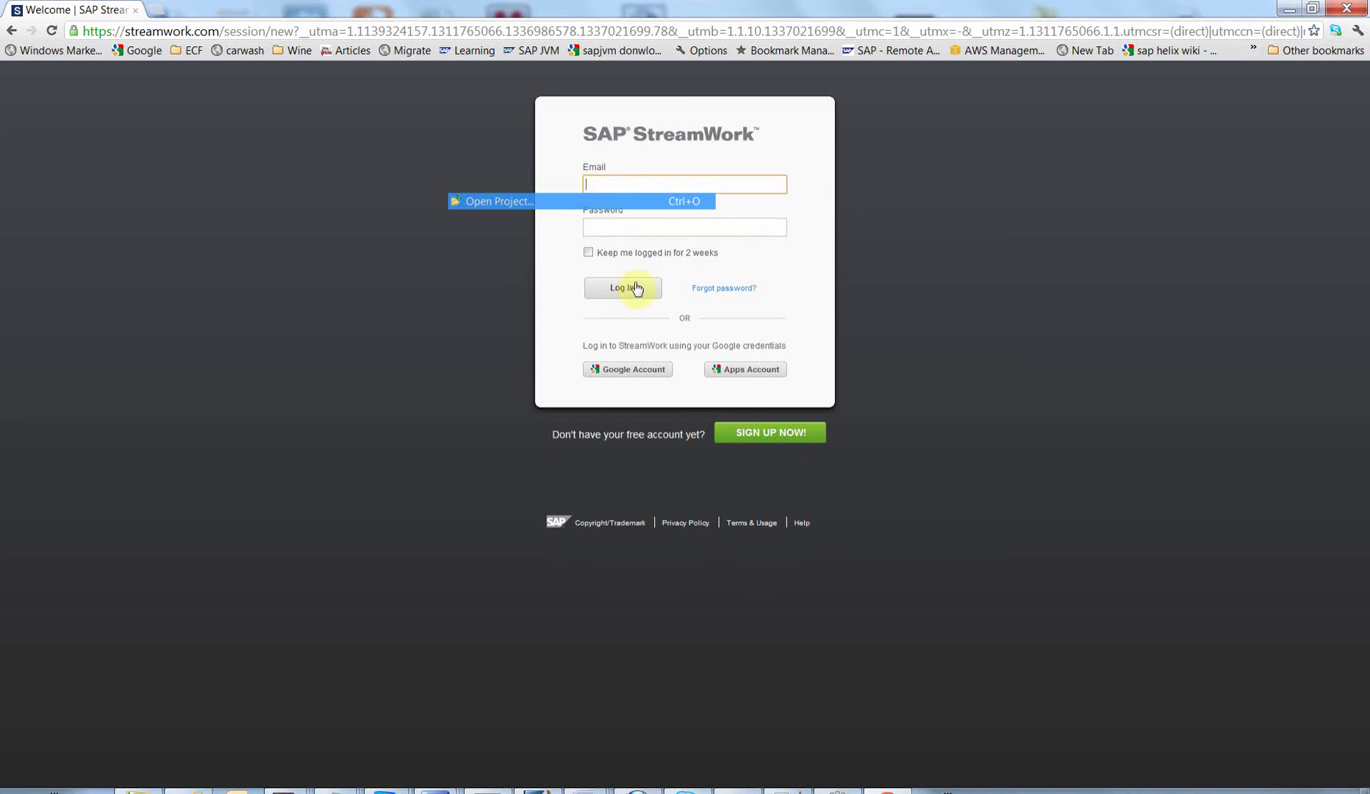
Step: Sign in with a Google Account using the saved email and the account password
left_click(611, 376)
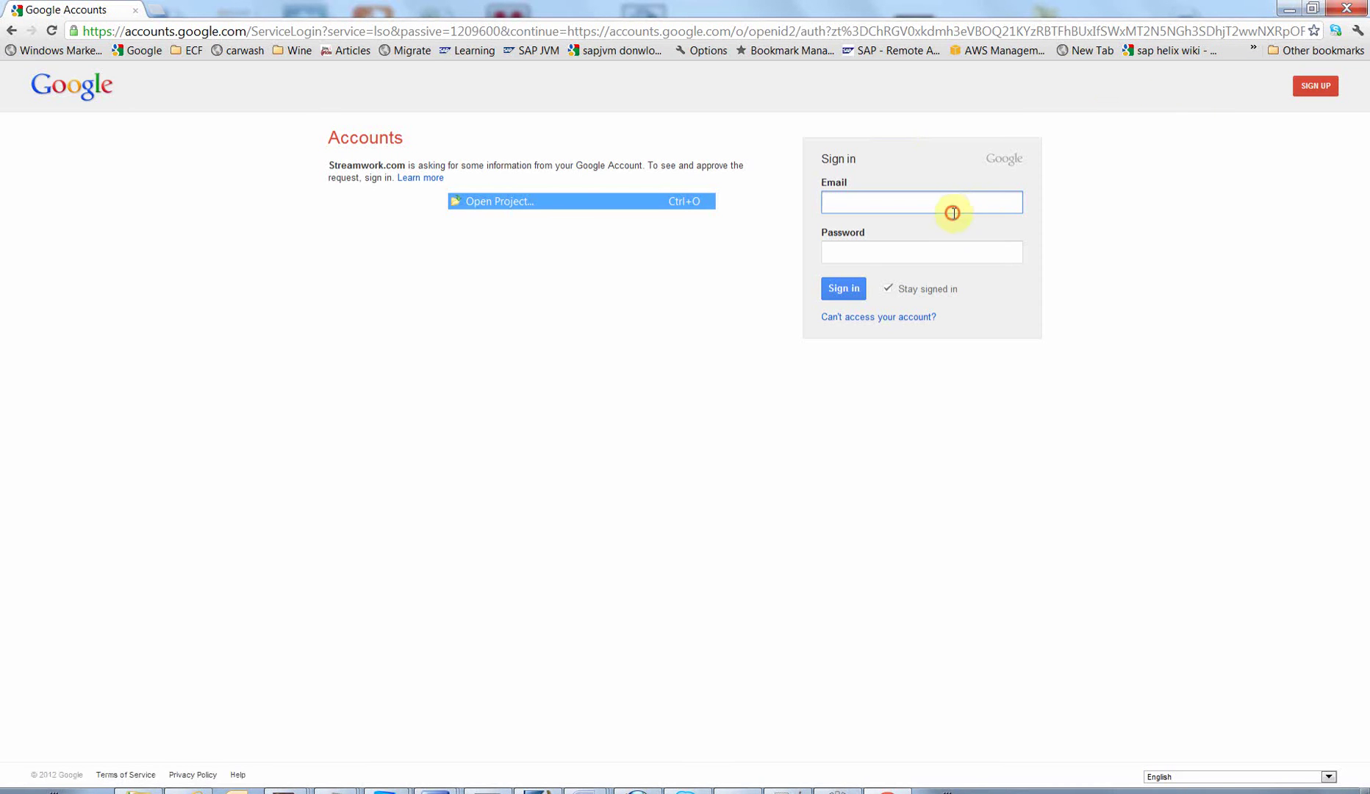
left_click(952, 212)
left_click(862, 236)
left_click(878, 249)
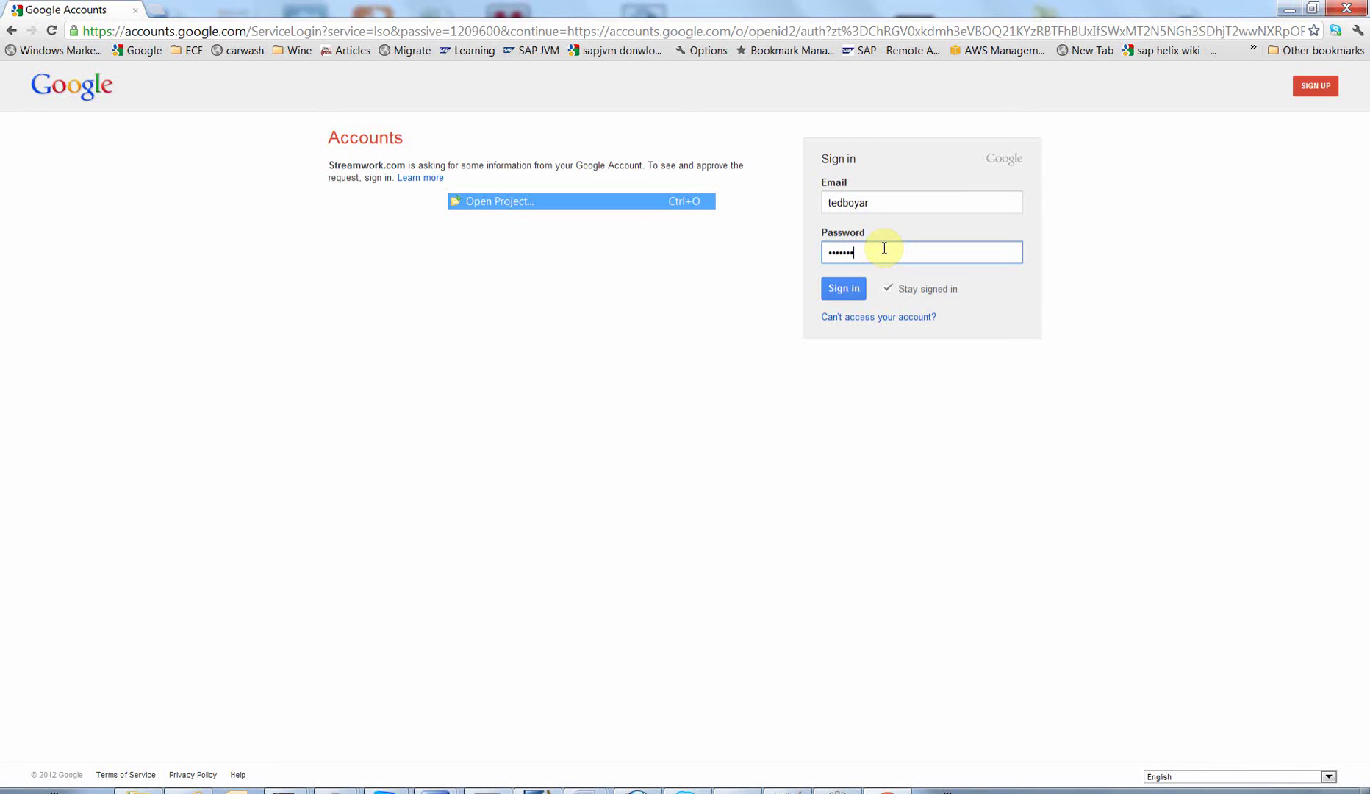
left_click(844, 288)
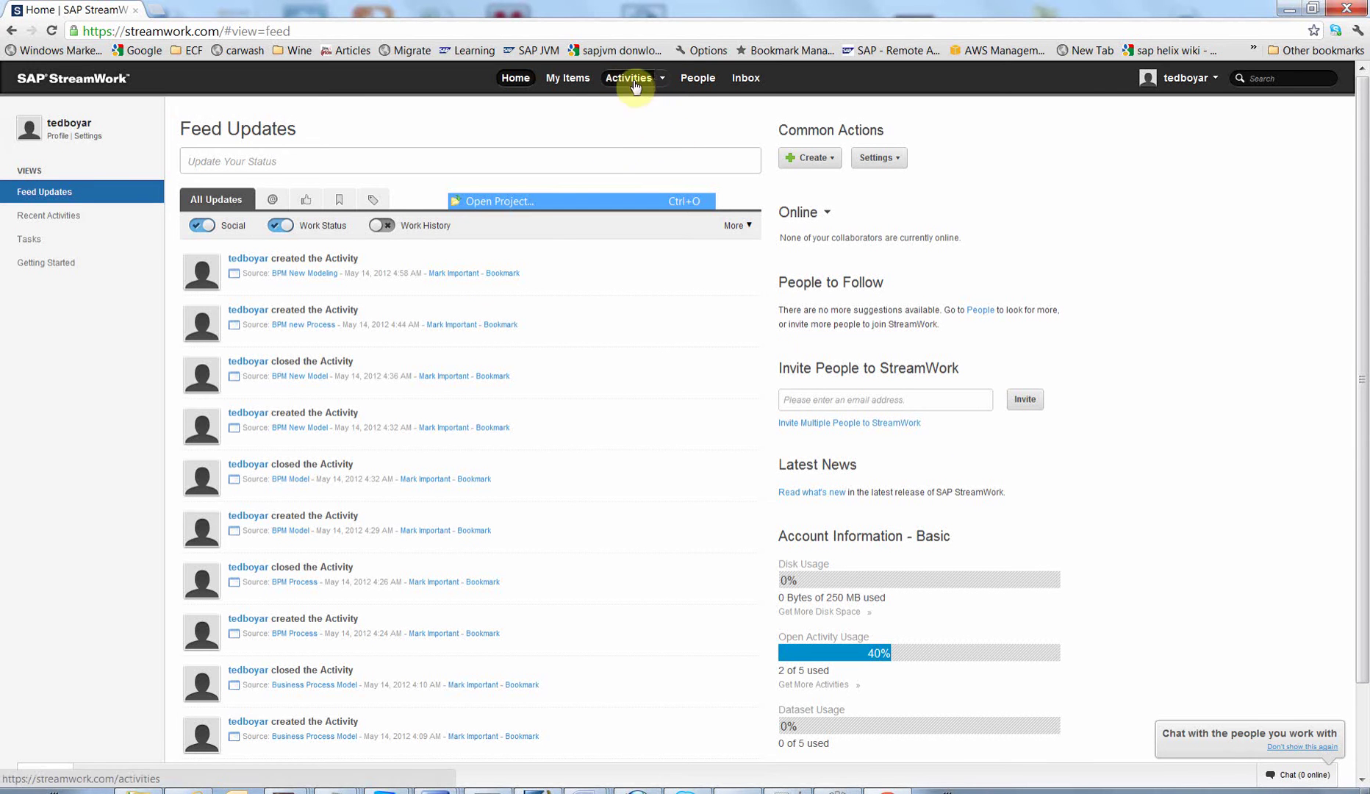
Step: Open the Activities dropdown in the StreamWork top bar
left_click(662, 78)
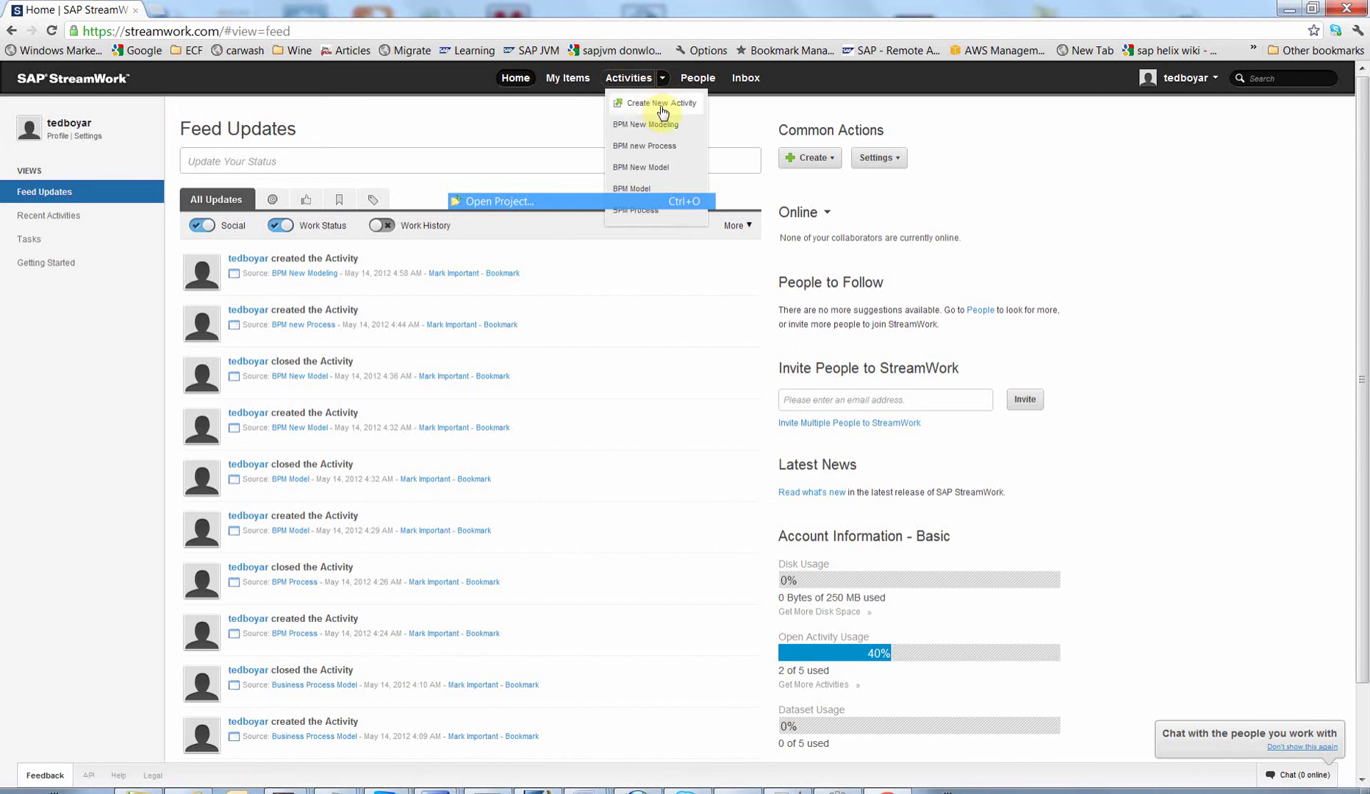
Step: Create the activity 'Discuss Business Process with Coca Cola' and view its page
left_click(661, 106)
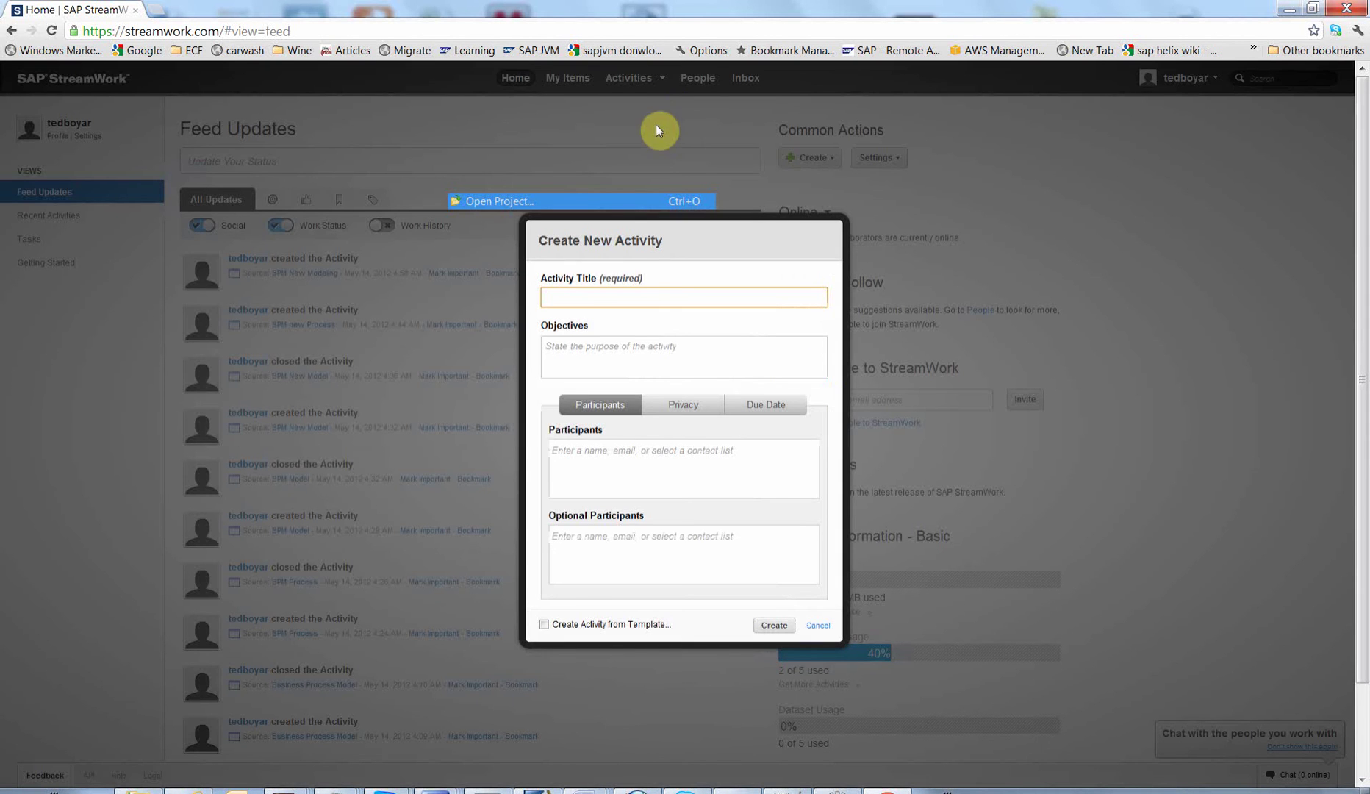
left_click(593, 293)
left_click(672, 294)
type("Discuss Businsss Process with Coca Cola")
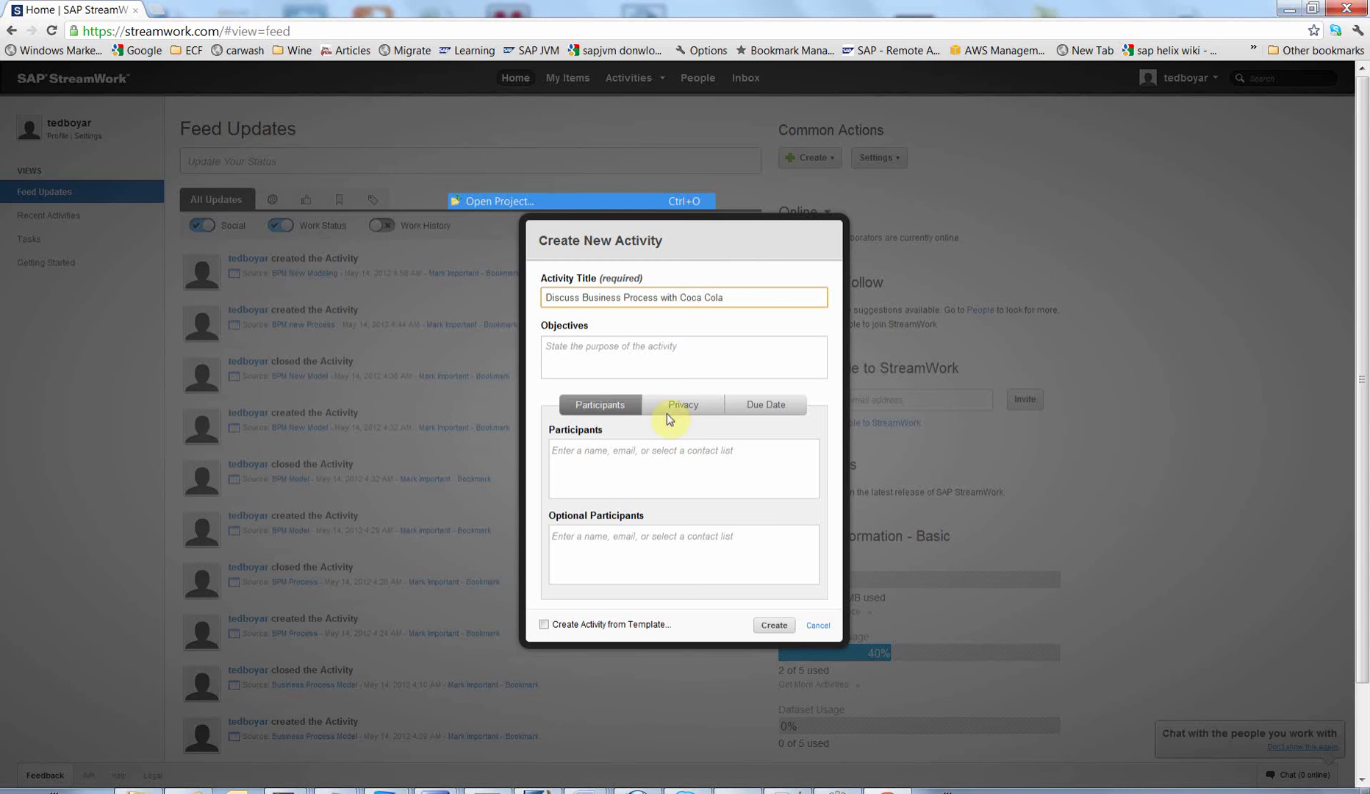
left_click(773, 625)
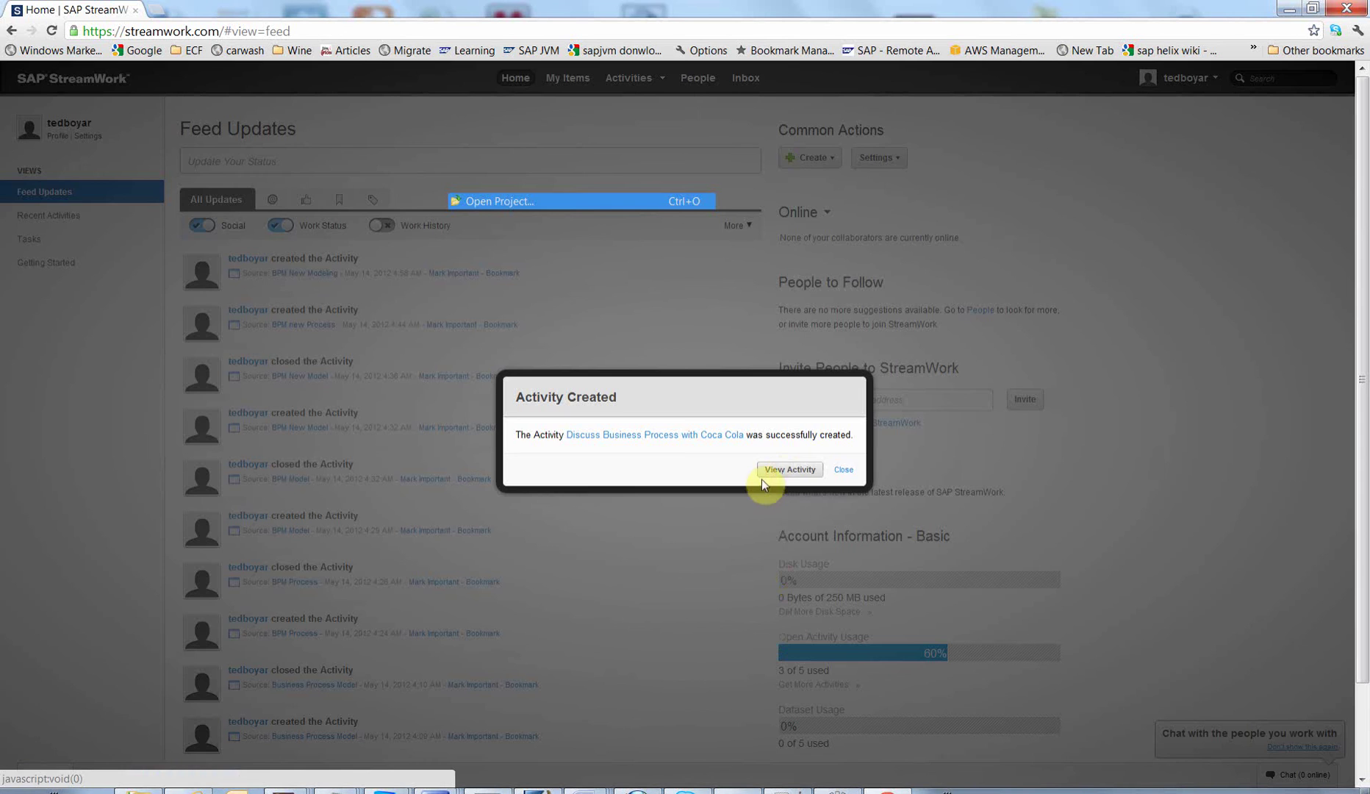
left_click(783, 471)
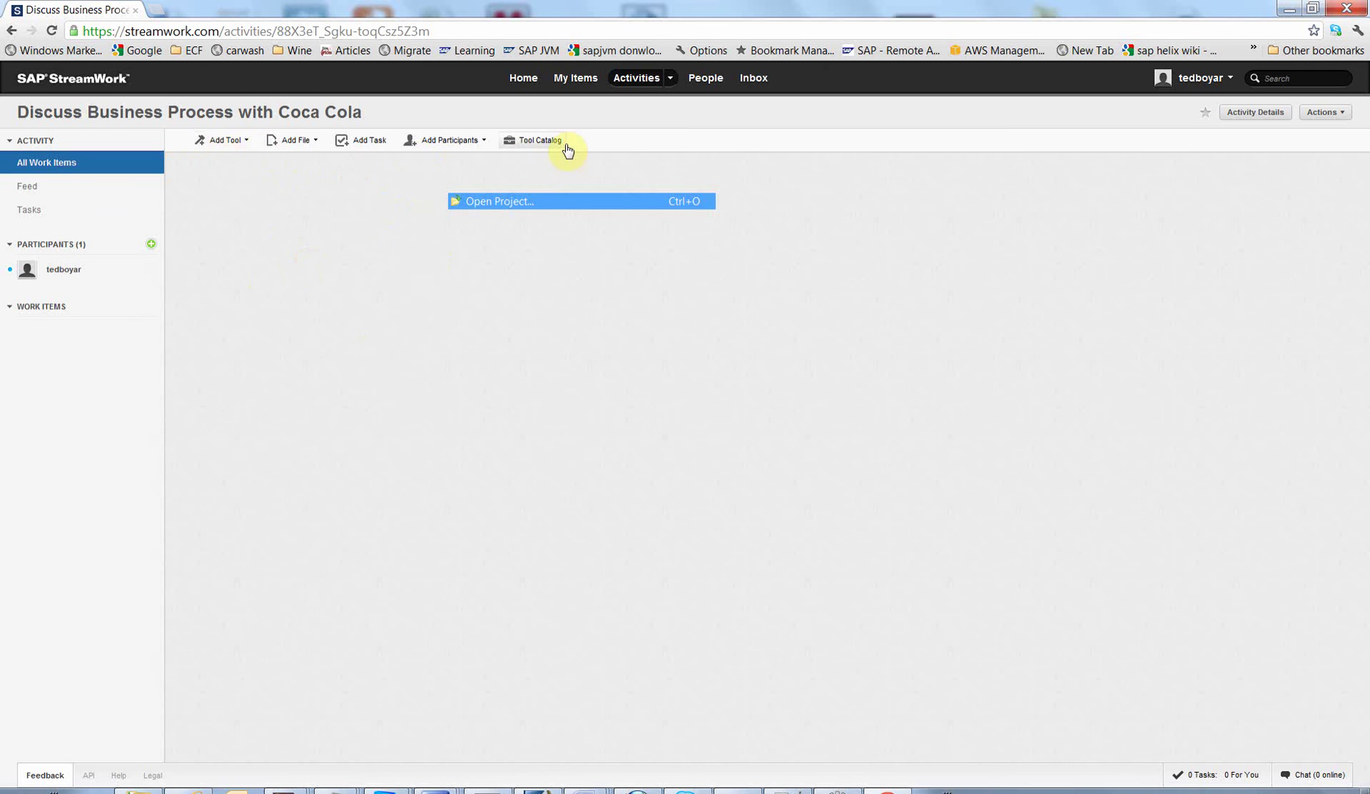
Step: Add the Process Flow tool from the Tool Catalog's Modeling category
left_click(535, 146)
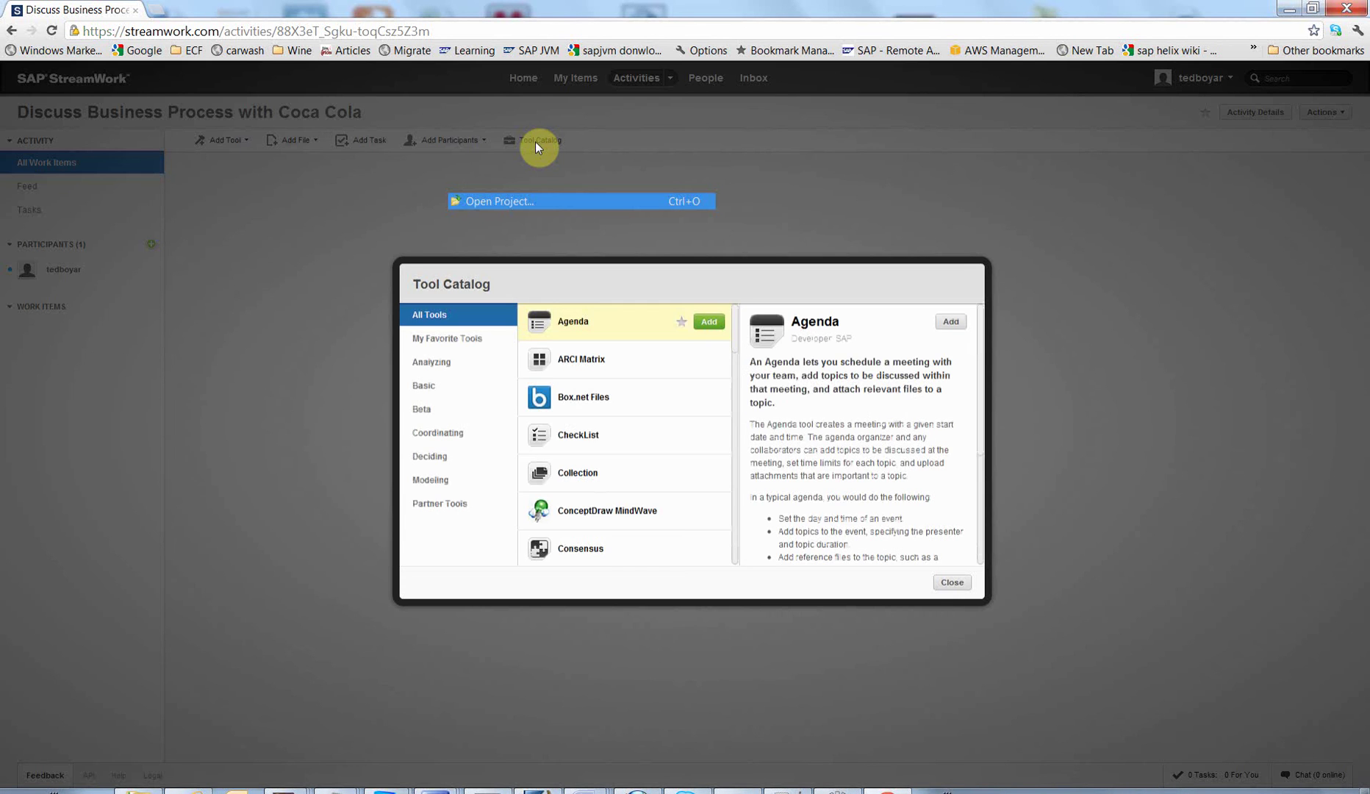
left_click(431, 487)
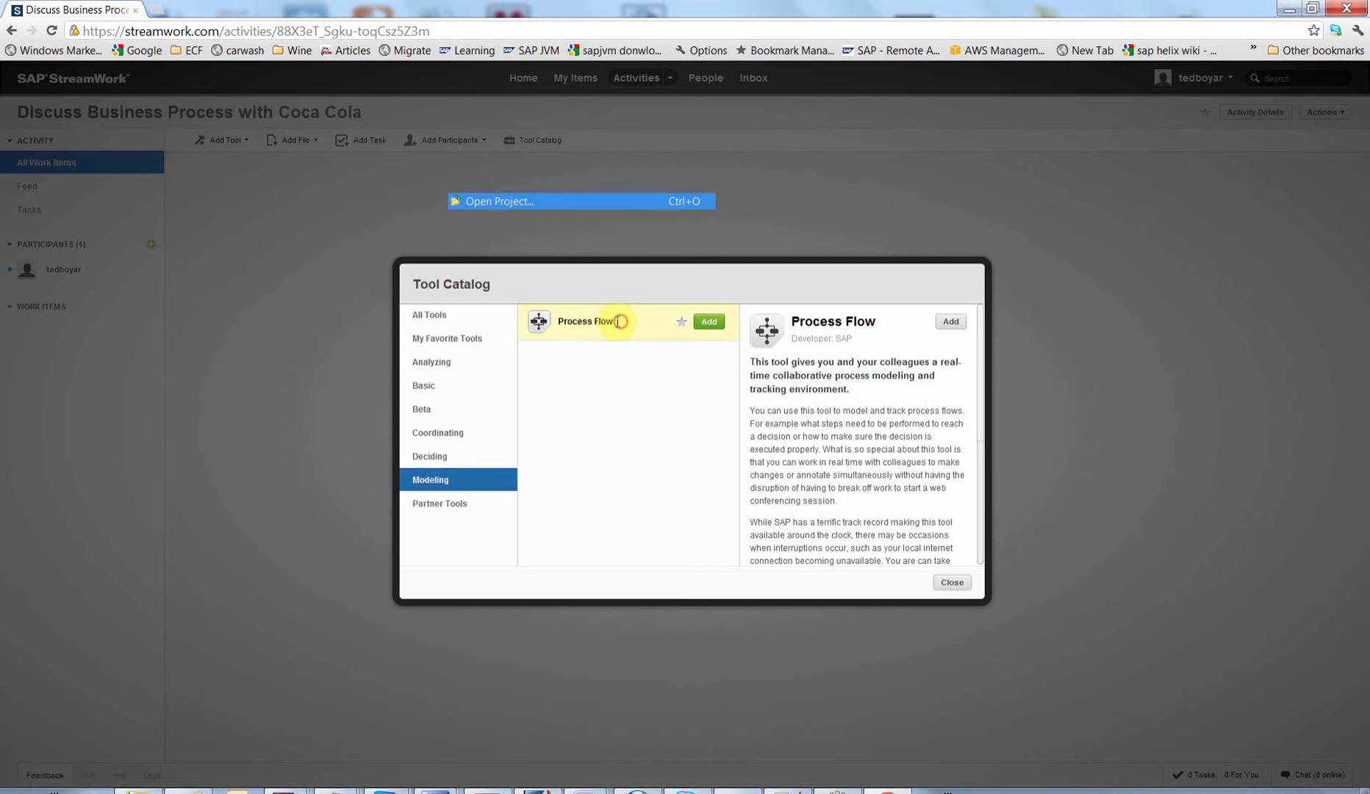
left_click_drag(619, 321, 556, 321)
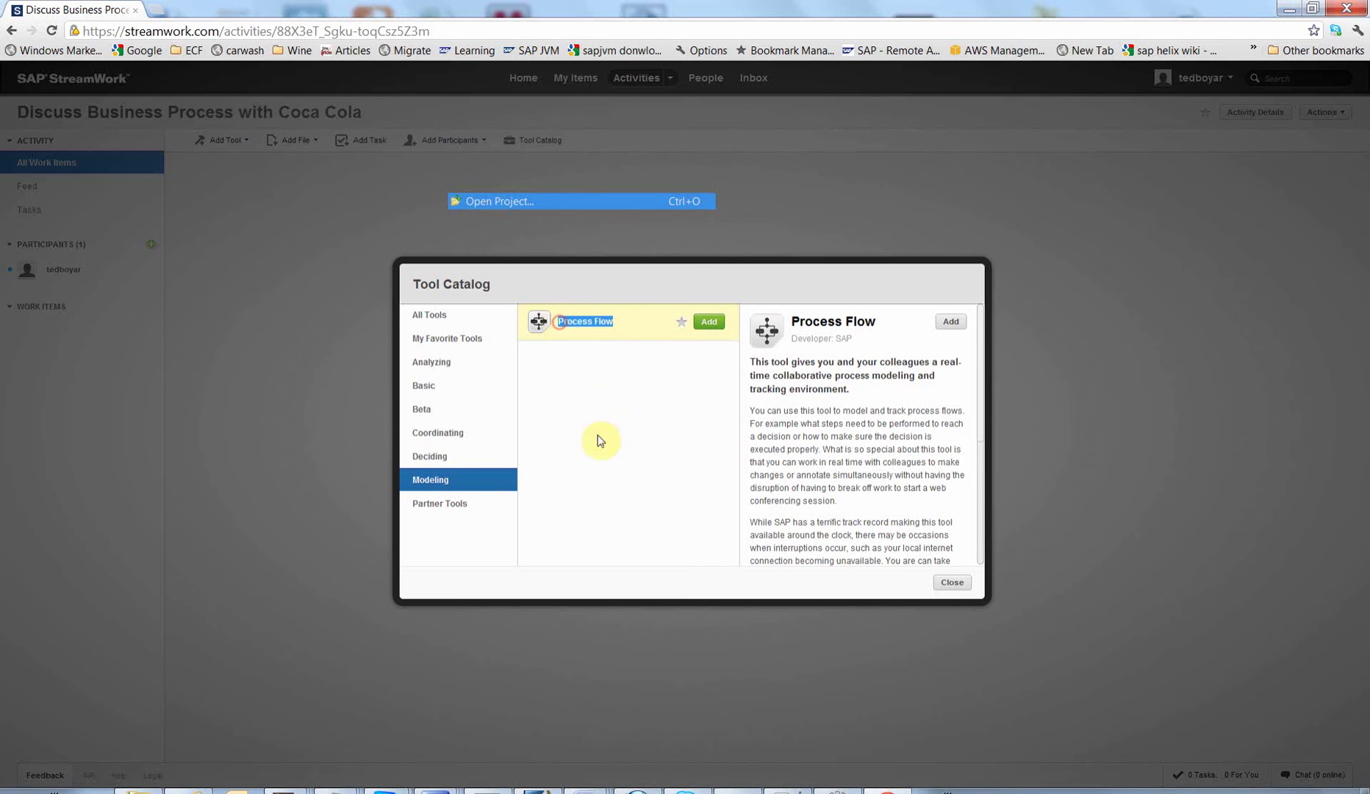
left_click(712, 323)
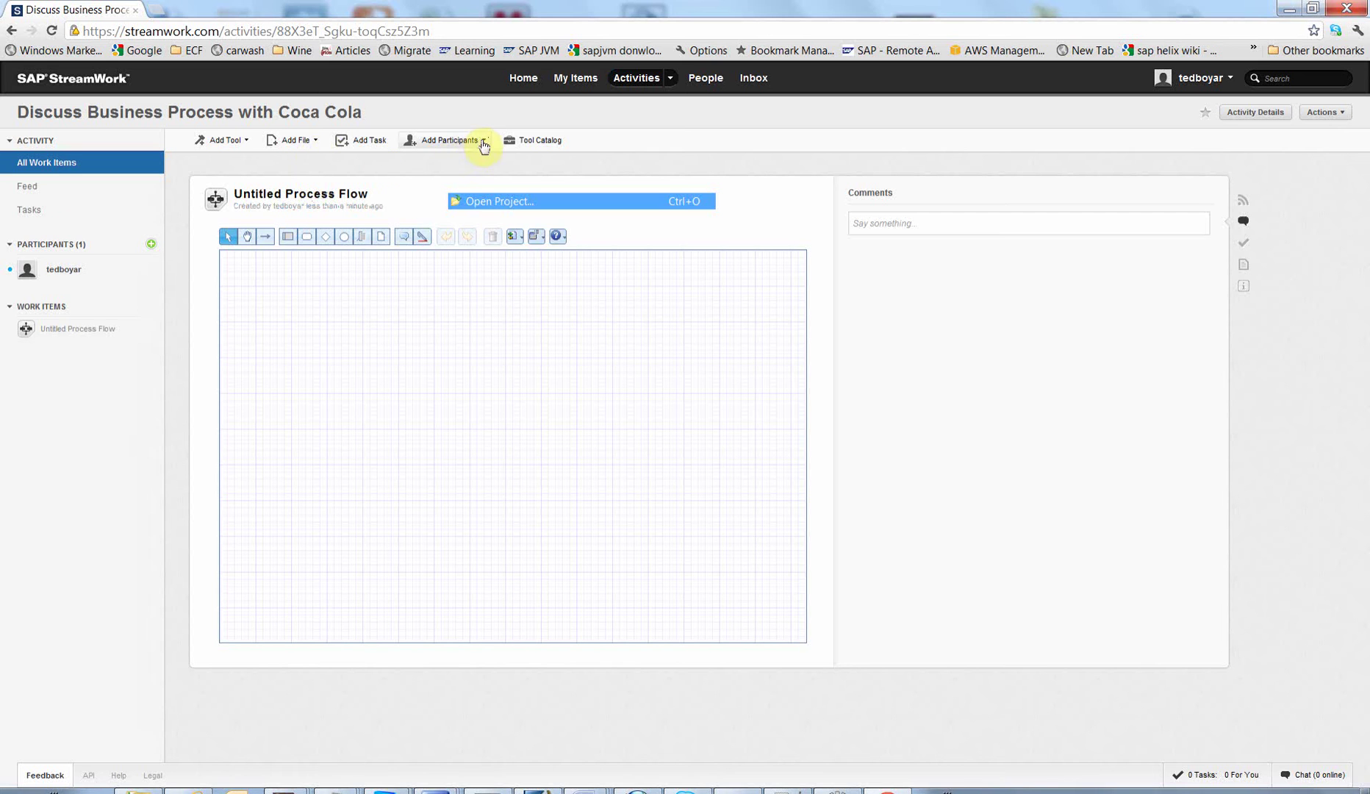
Step: Invite a colleague to the activity by entering their e-mail address under Add Participants
left_click(479, 139)
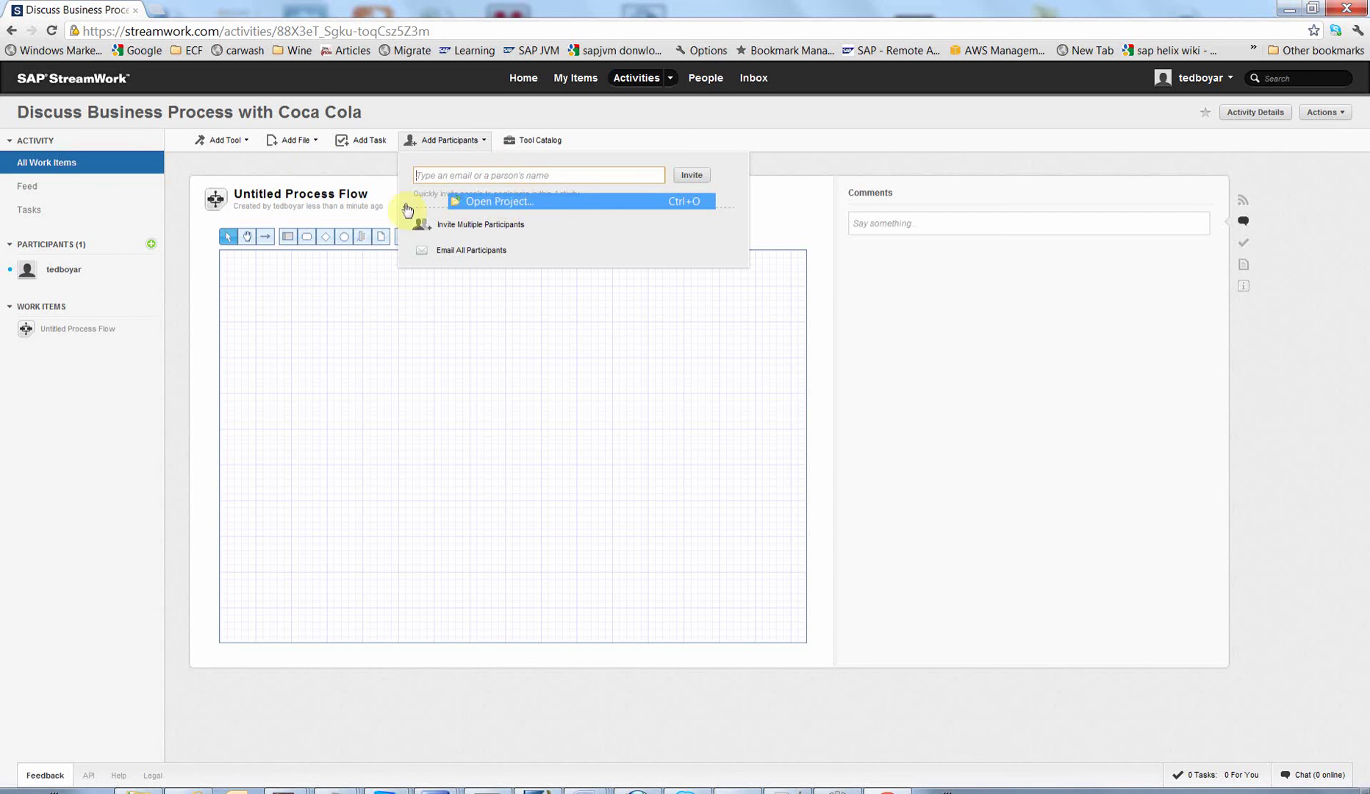
left_click(462, 176)
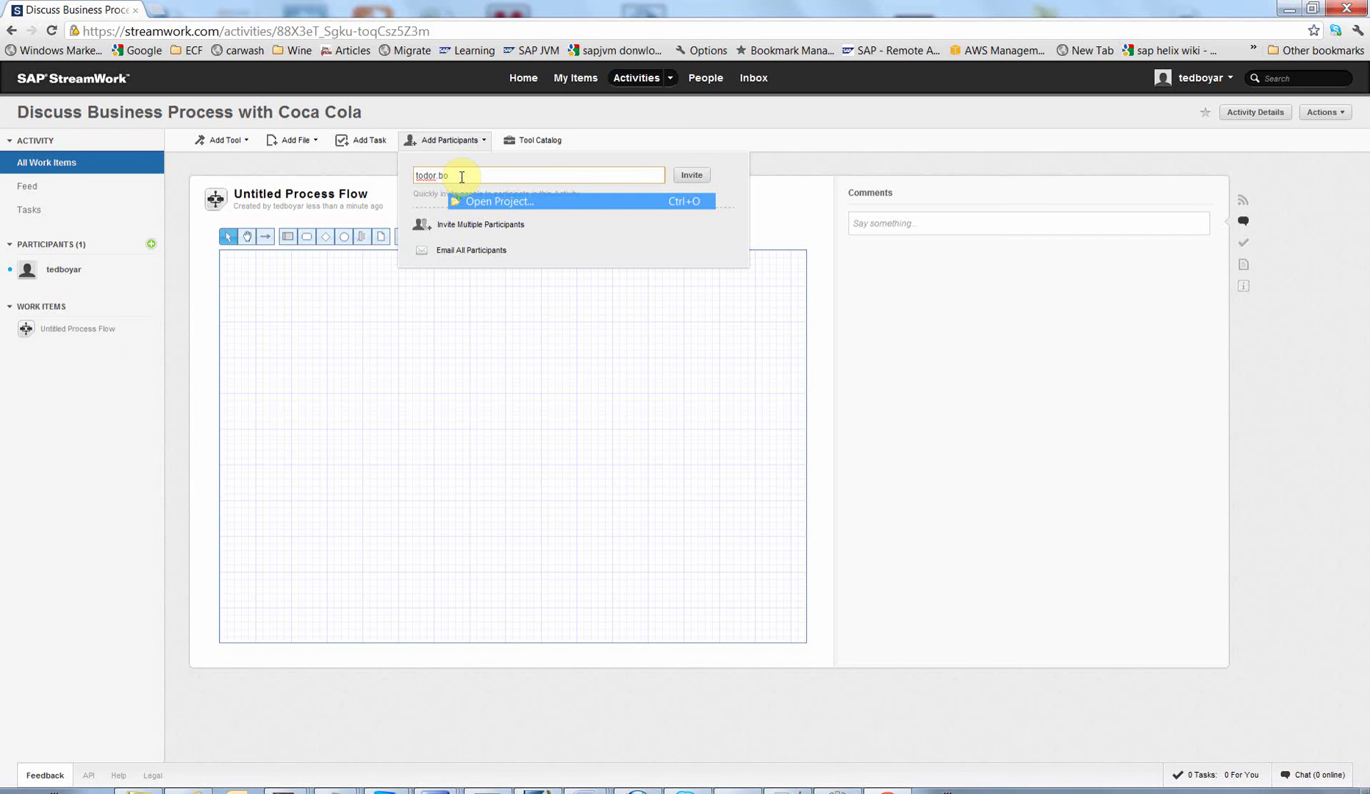
left_click(801, 202)
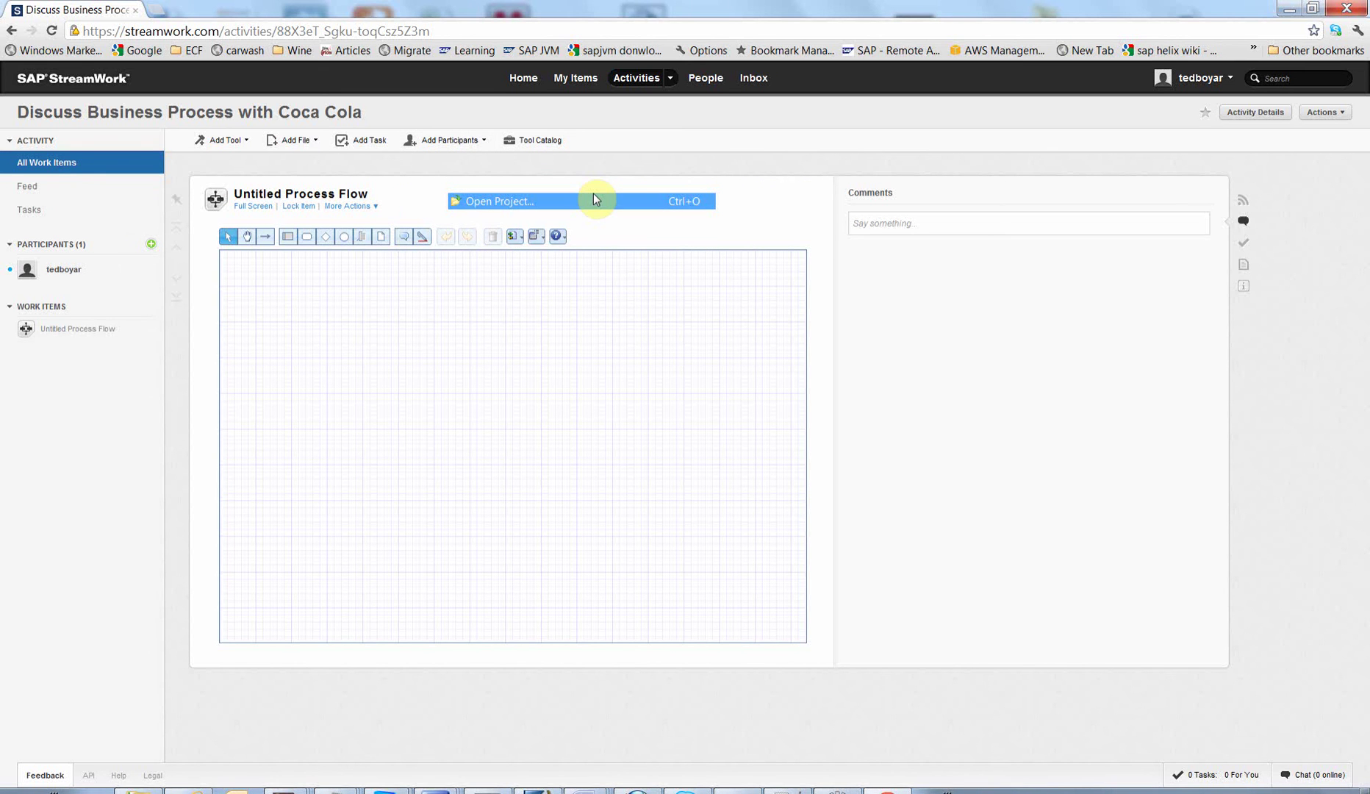
left_click(441, 139)
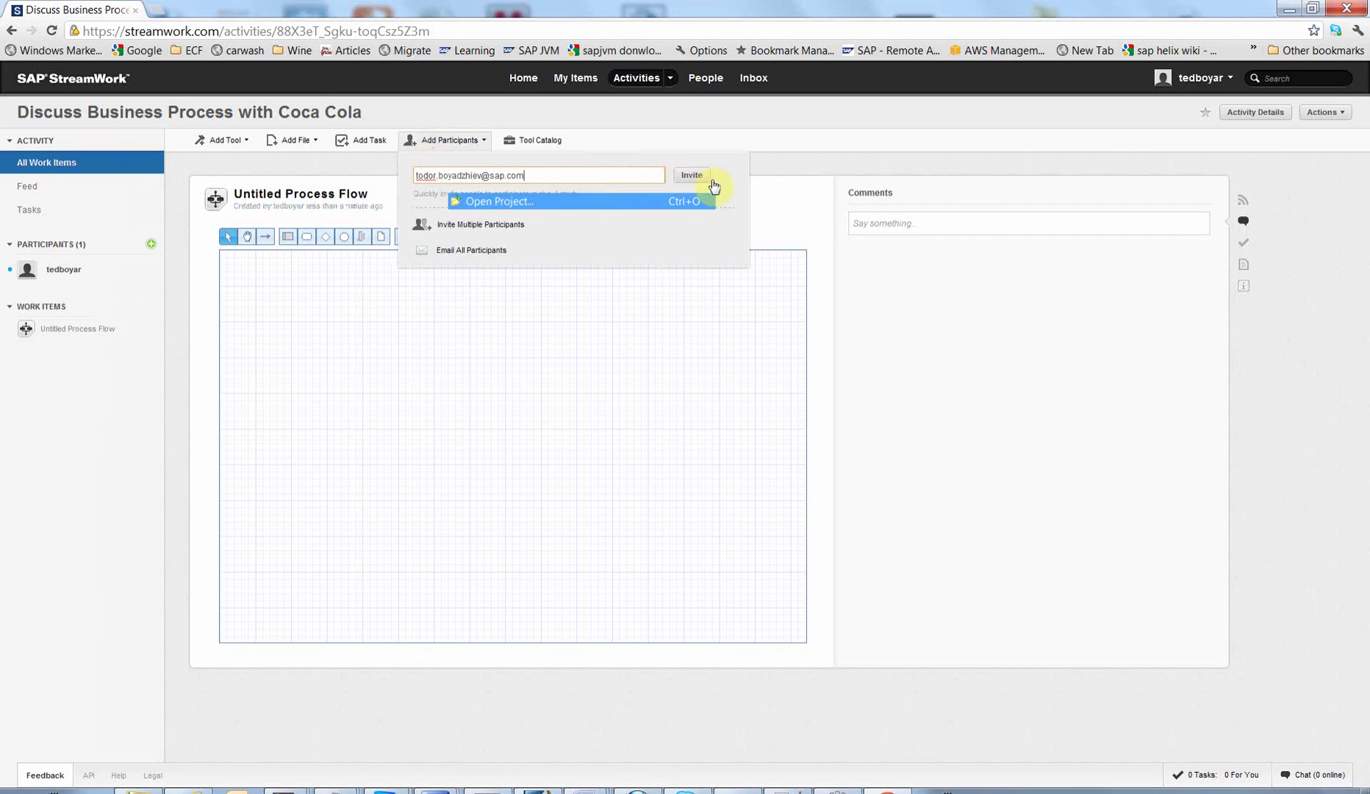
left_click(694, 176)
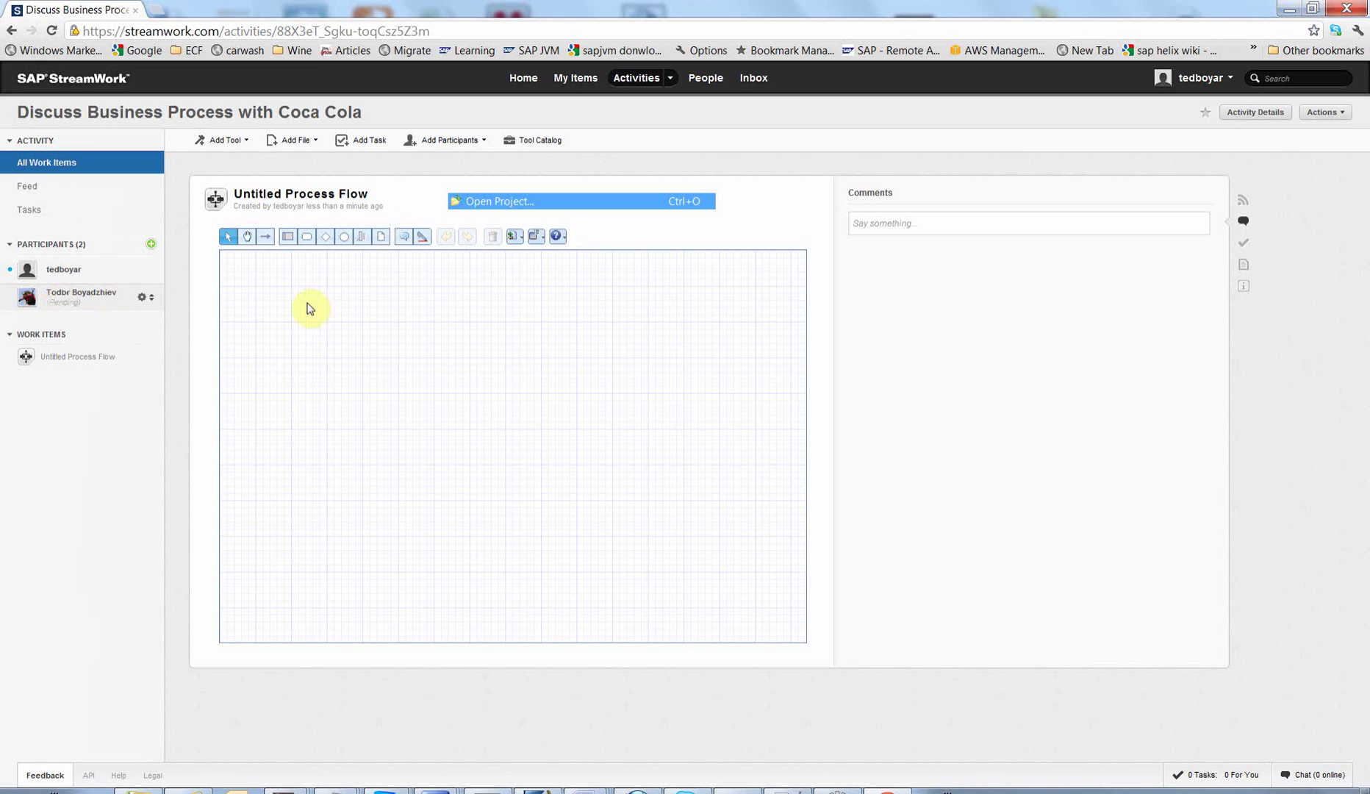
Step: Place a Start event near the top-left of the canvas
left_click(344, 236)
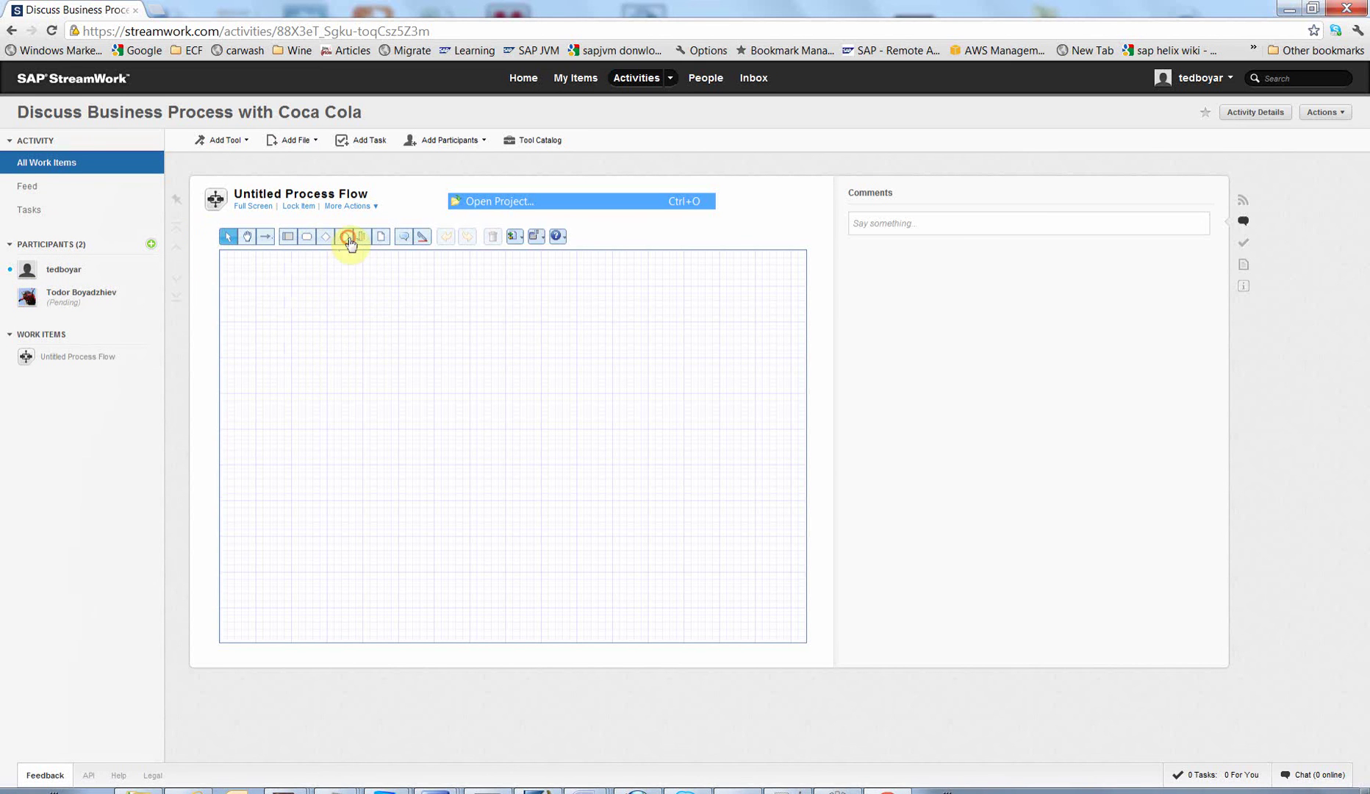
left_click(270, 290)
left_click(283, 311)
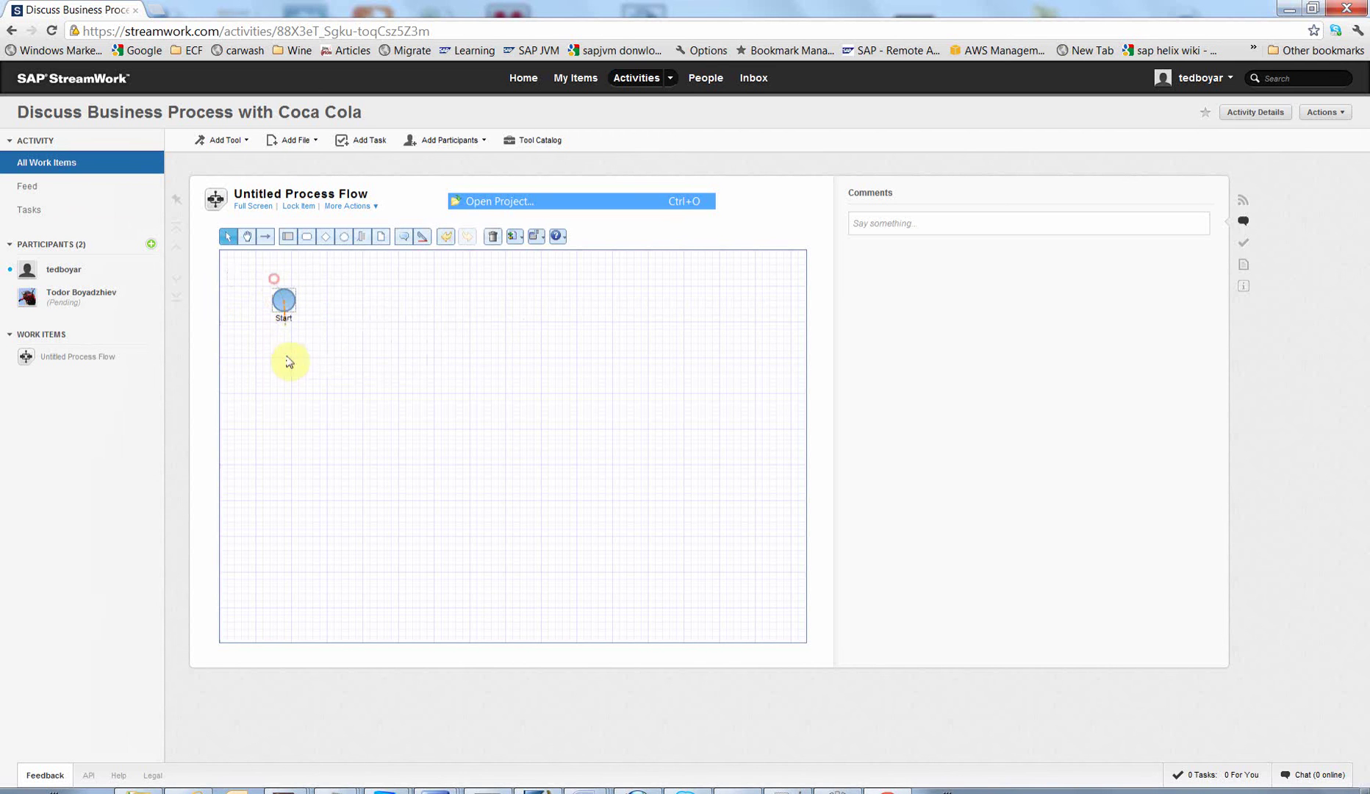
left_click_drag(289, 362, 286, 371)
key("Escape")
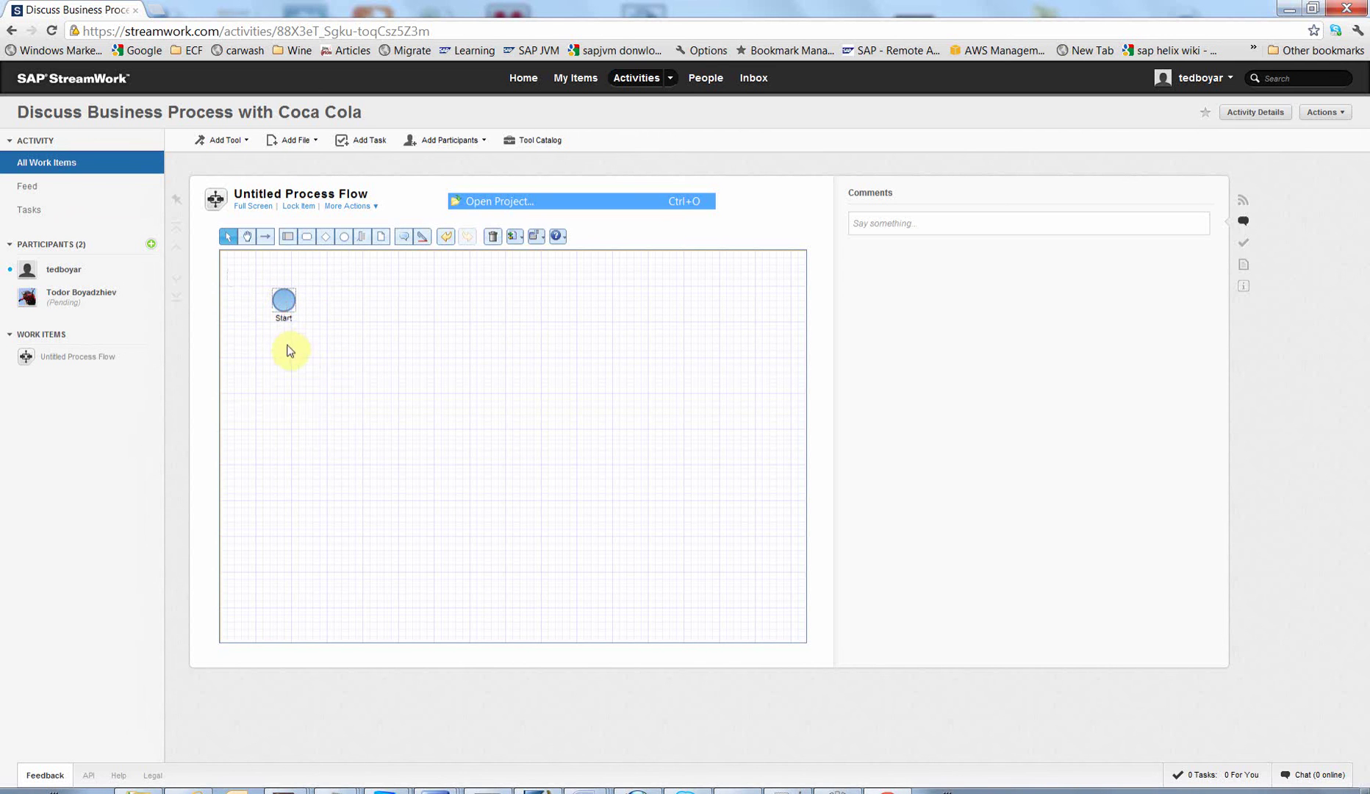
Step: Connect an activity labelled 'Pickup Product' below Start
left_click_drag(283, 302, 291, 373)
left_click(298, 379)
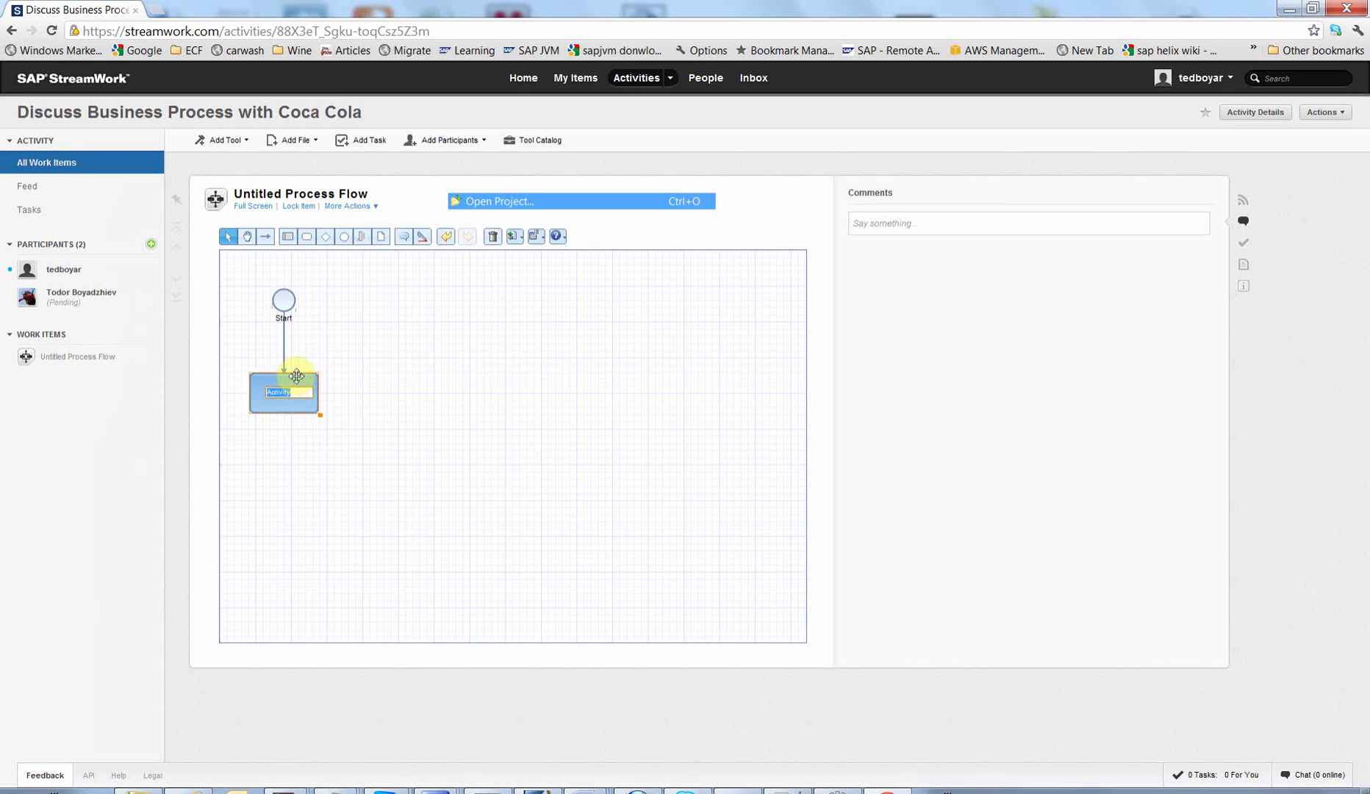
type("Pl")
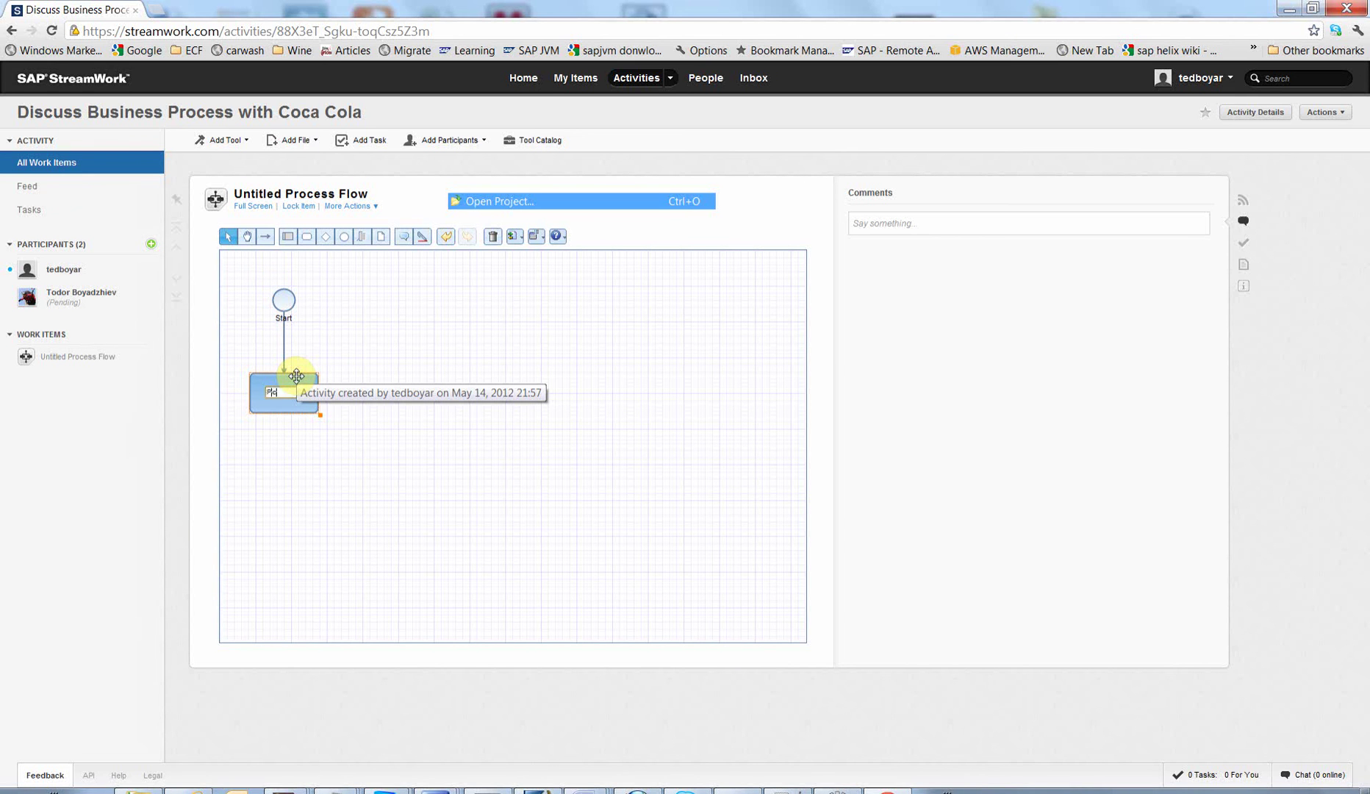
type("ckup ")
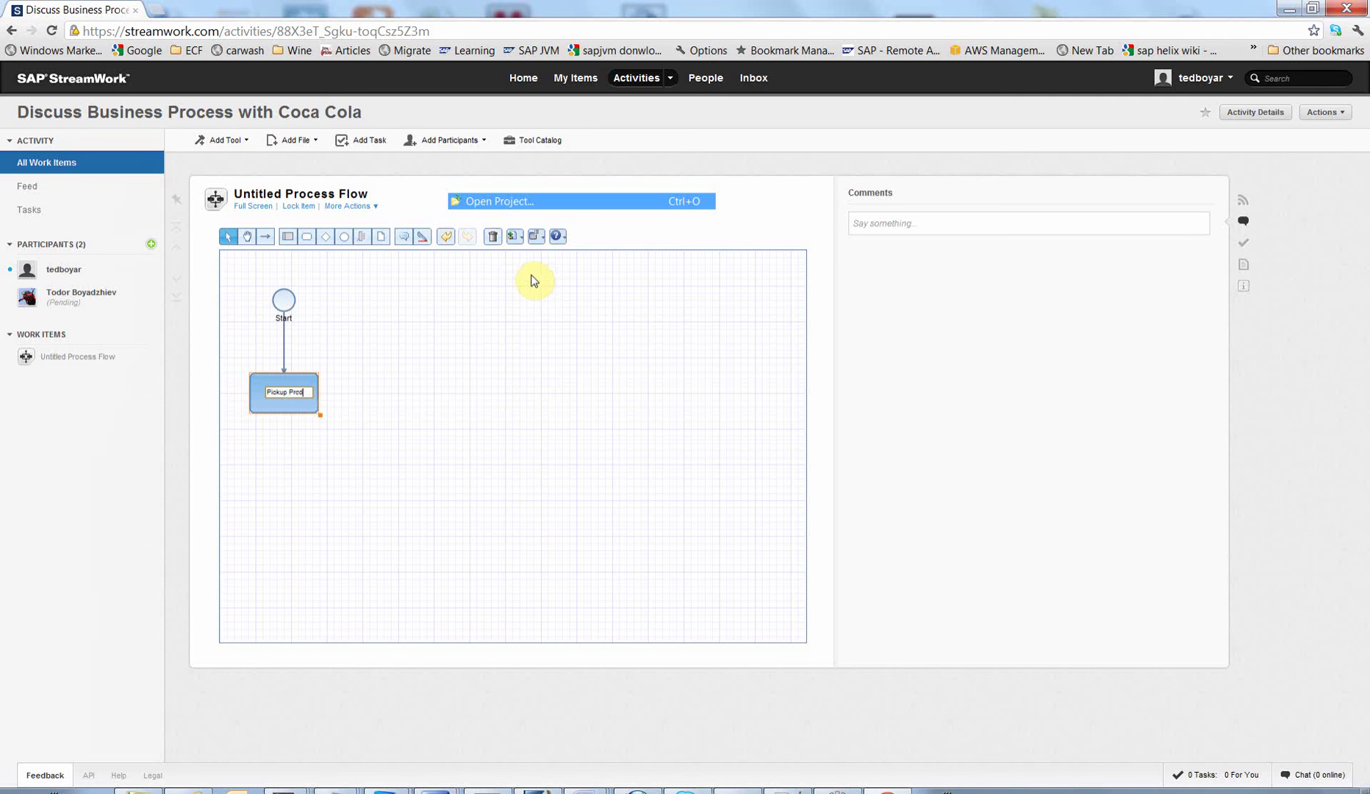
type("Product")
left_click(278, 403)
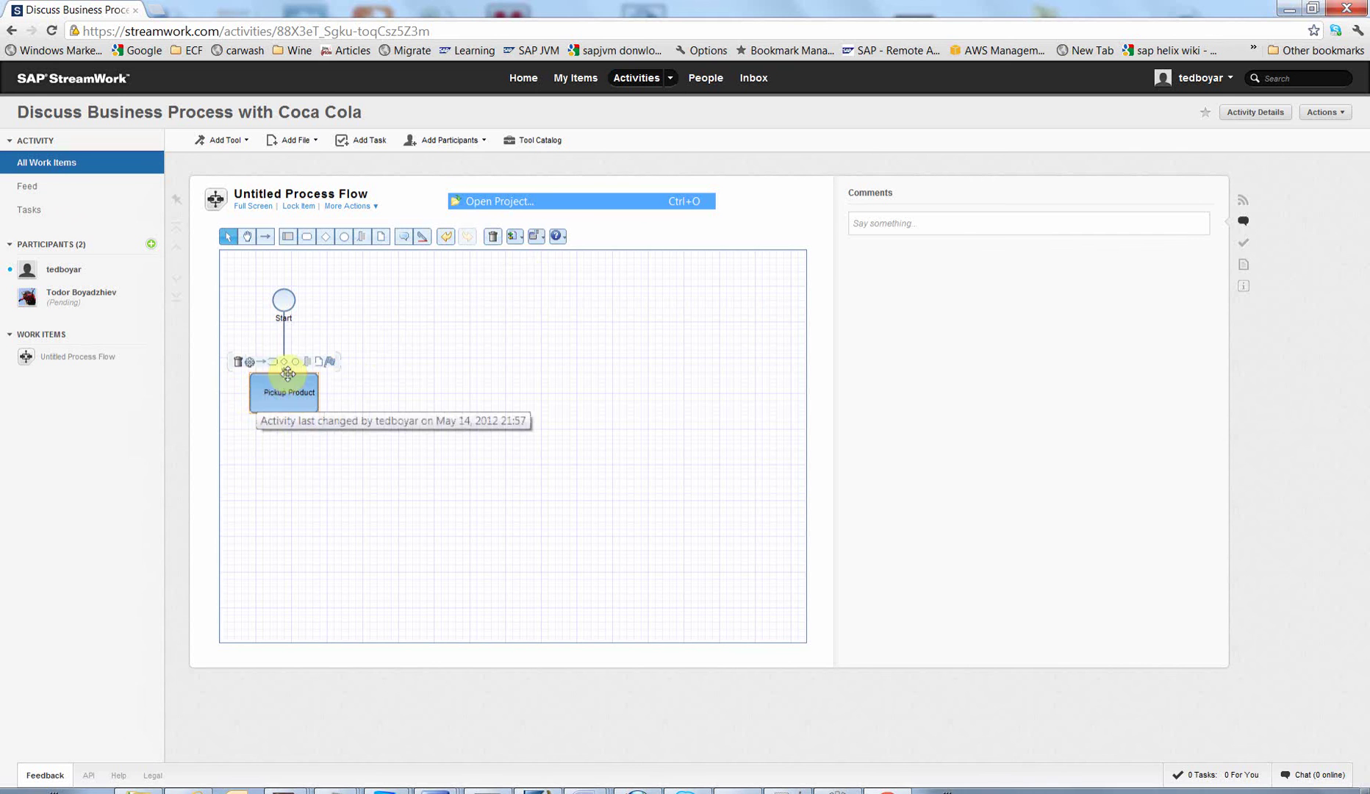
Step: Add a decision gateway labelled 'Is it Broken?' below Pickup Product
left_click_drag(296, 361, 300, 482)
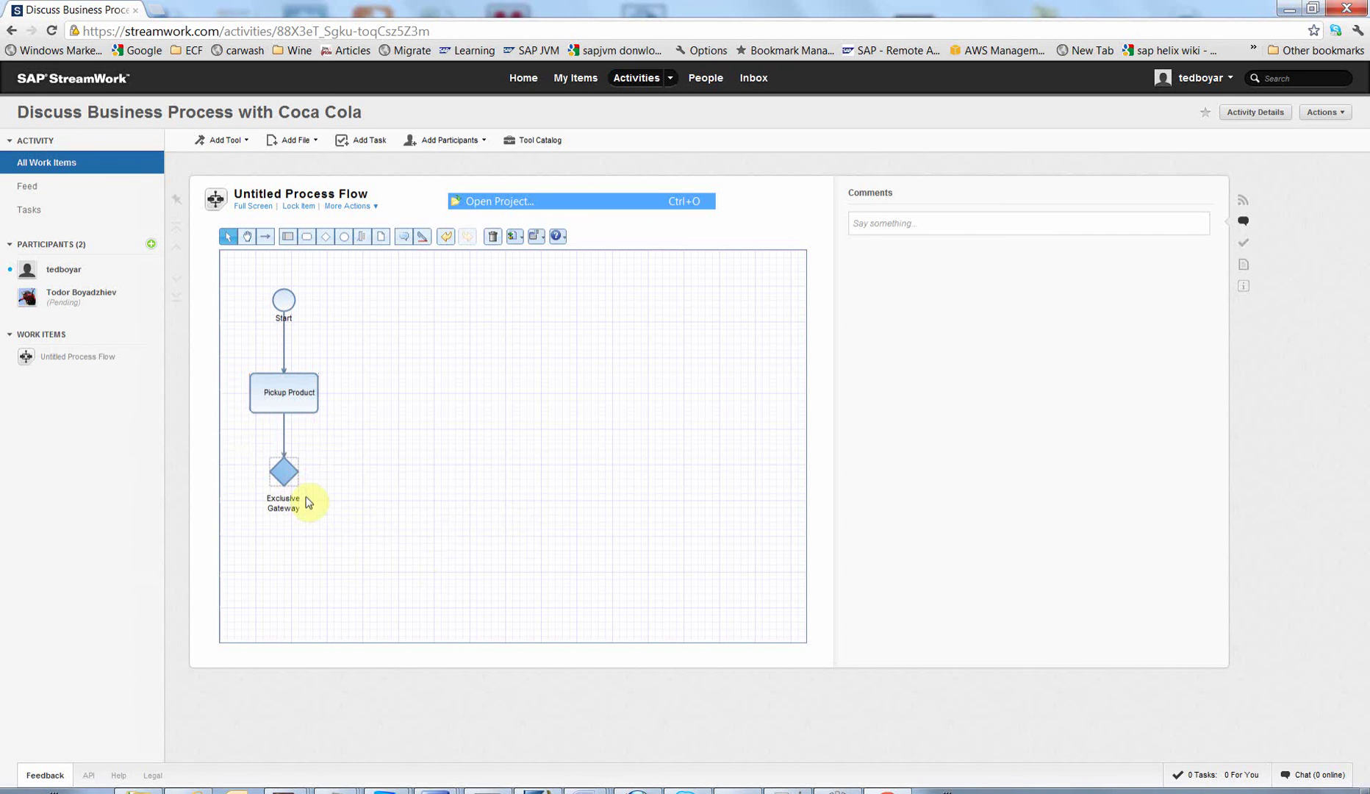
double_click(285, 506)
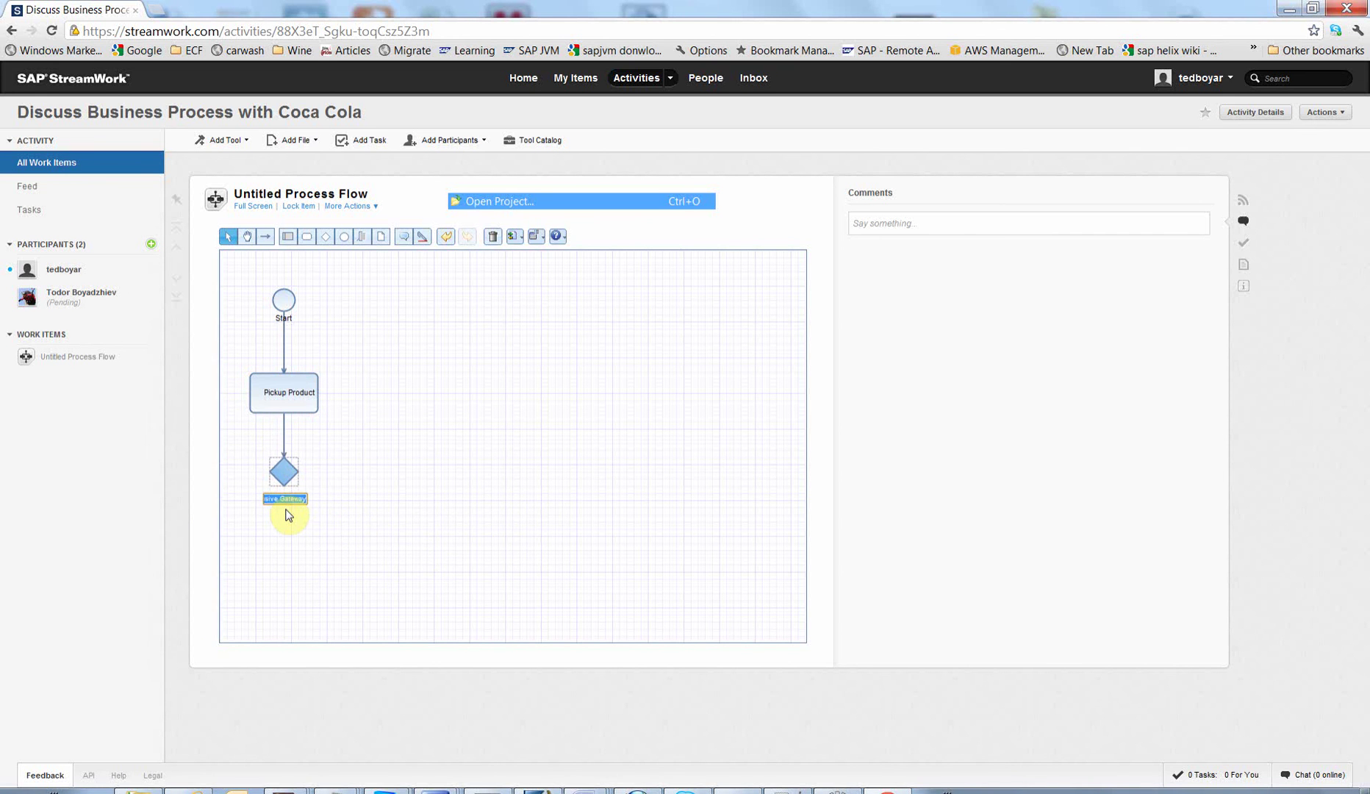
type("Is it Broken?")
left_click(286, 513)
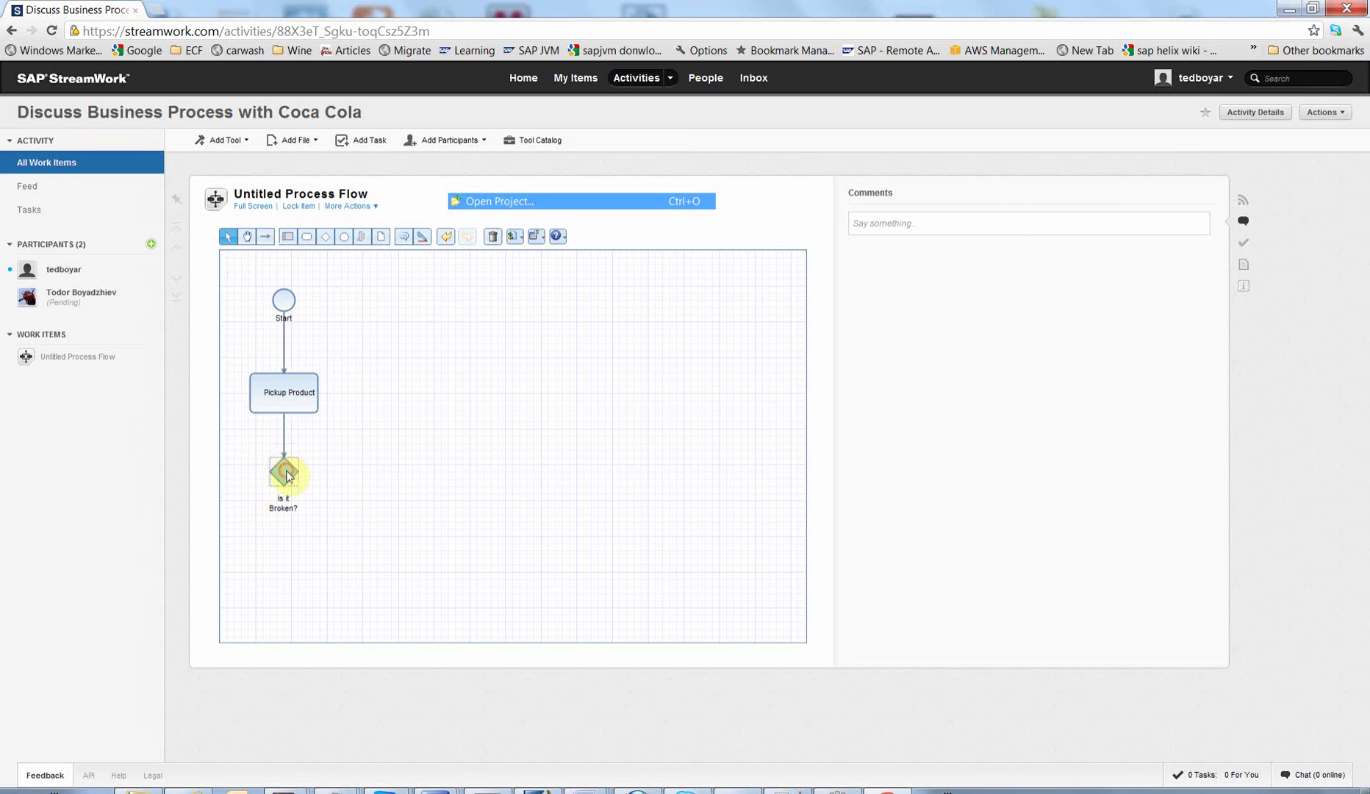
Step: Branch right from the gateway with connector 'YES' to activity 'Return to factory'
mouse_move(283, 465)
left_click_drag(278, 448, 405, 474)
left_click(430, 481)
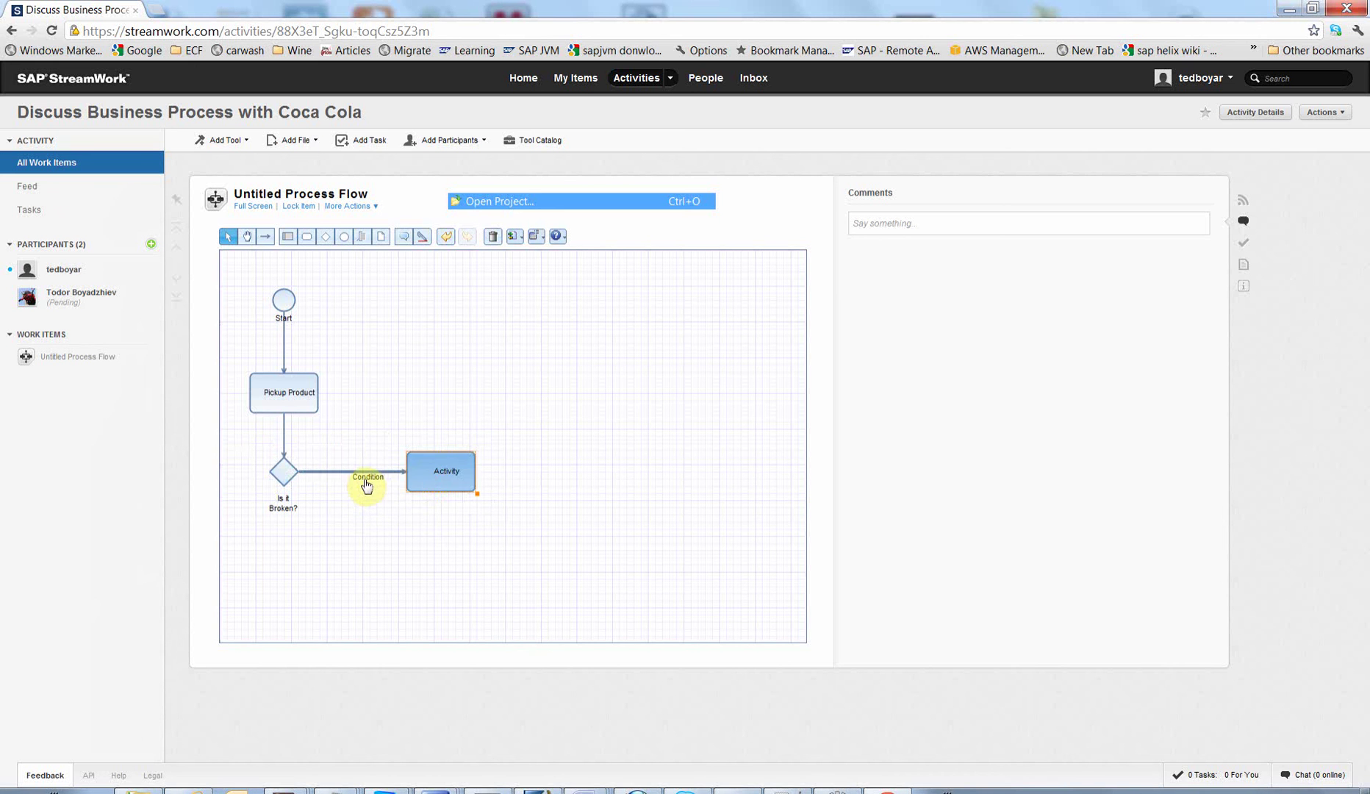
double_click(365, 479)
type("YES")
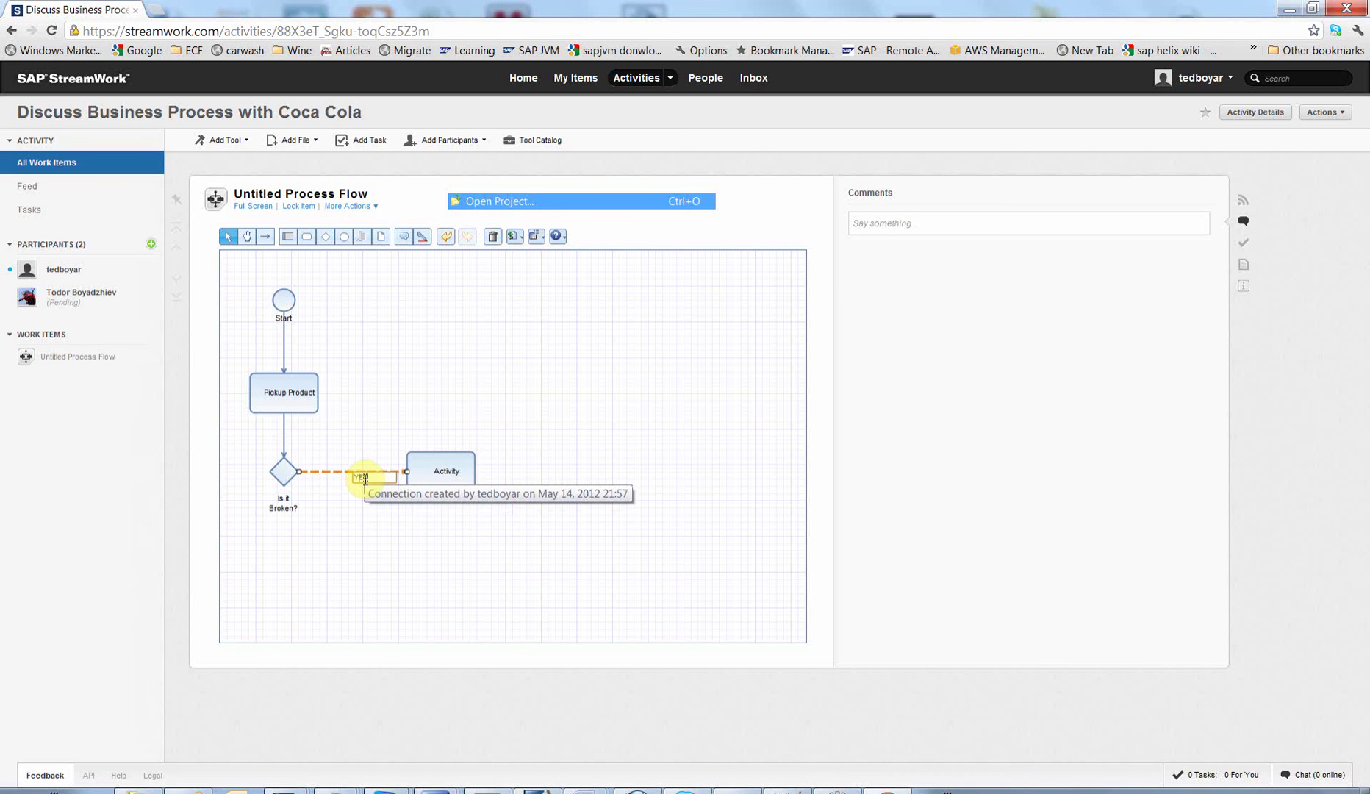
double_click(460, 470)
type("R")
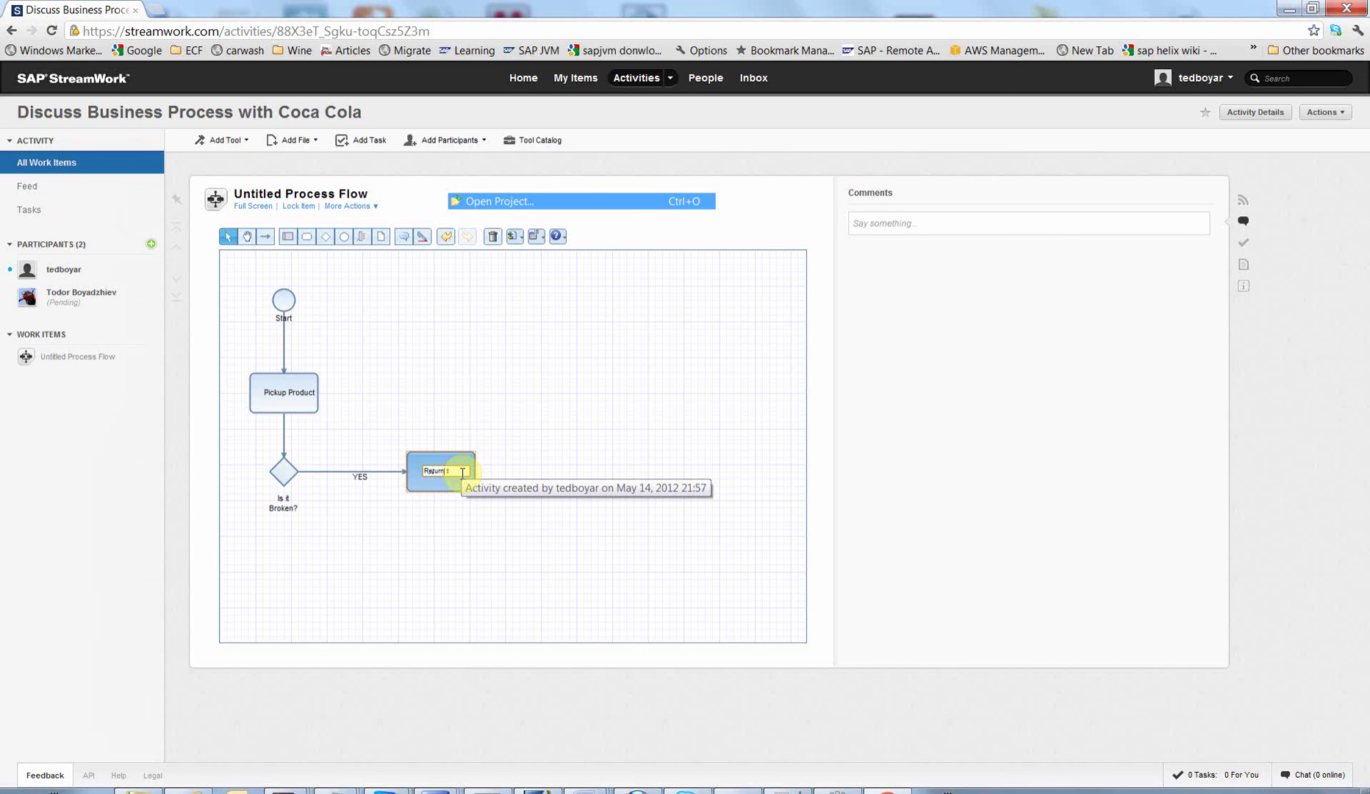
type("eturn to factory")
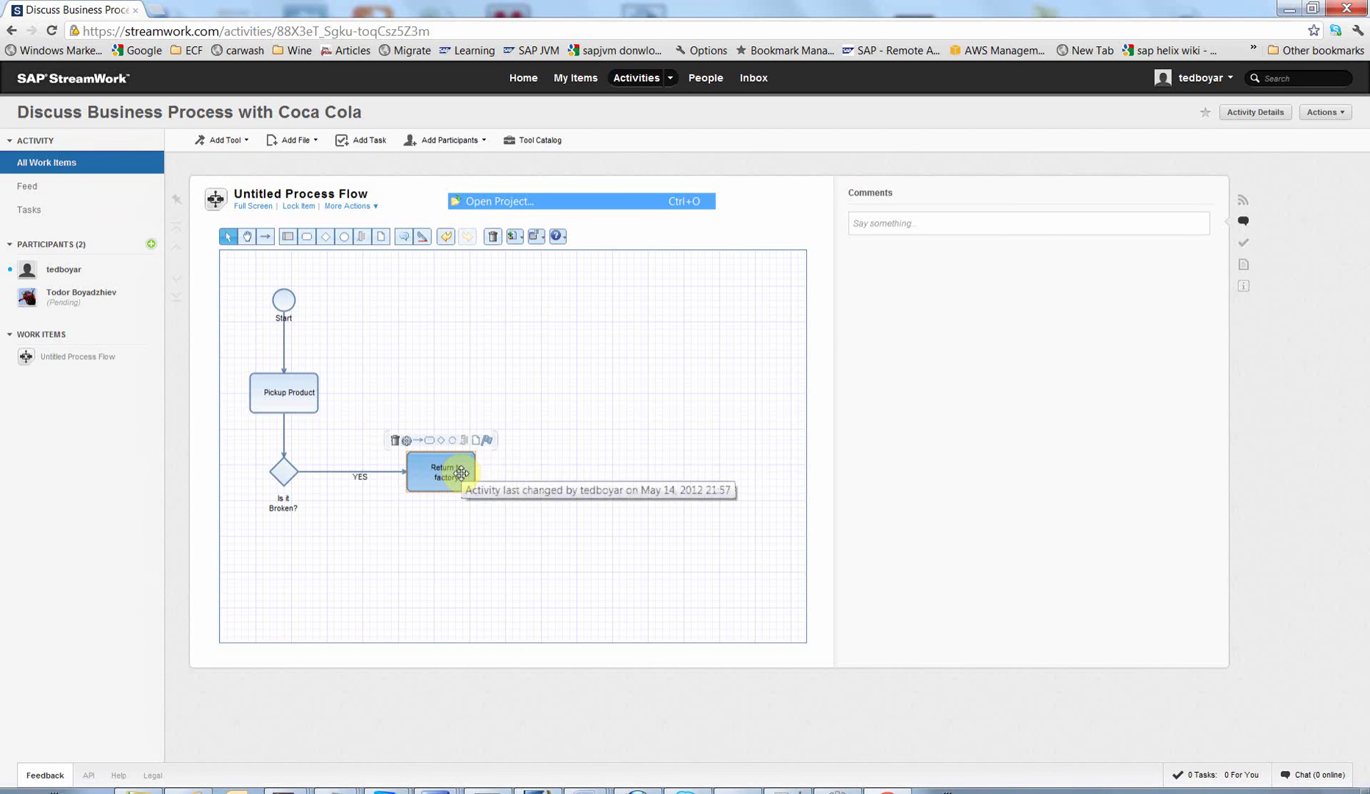
key("Return")
Step: Branch down from the gateway with connector 'NO' to activity 'Ship to customer'
left_click(290, 459)
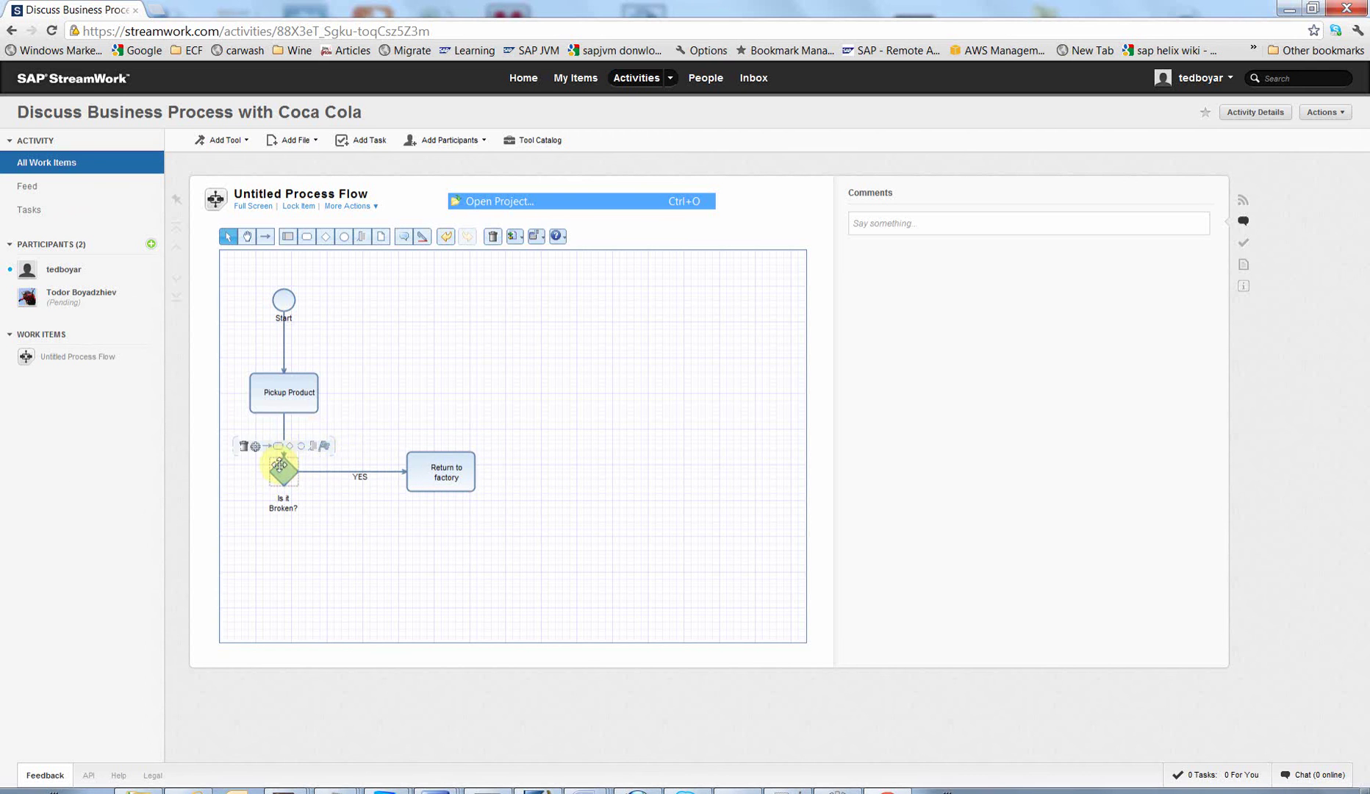
left_click_drag(287, 570, 286, 568)
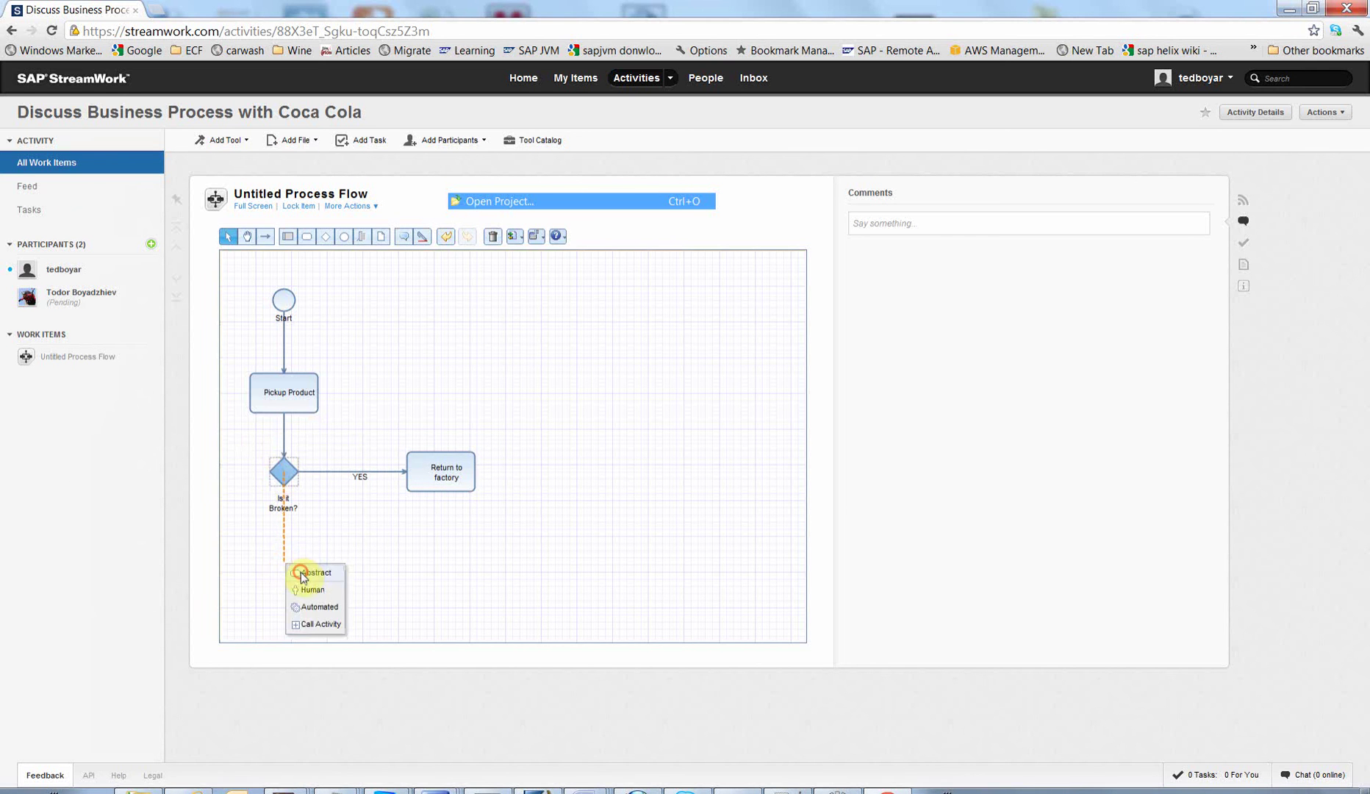
left_click(301, 572)
double_click(301, 532)
type("N")
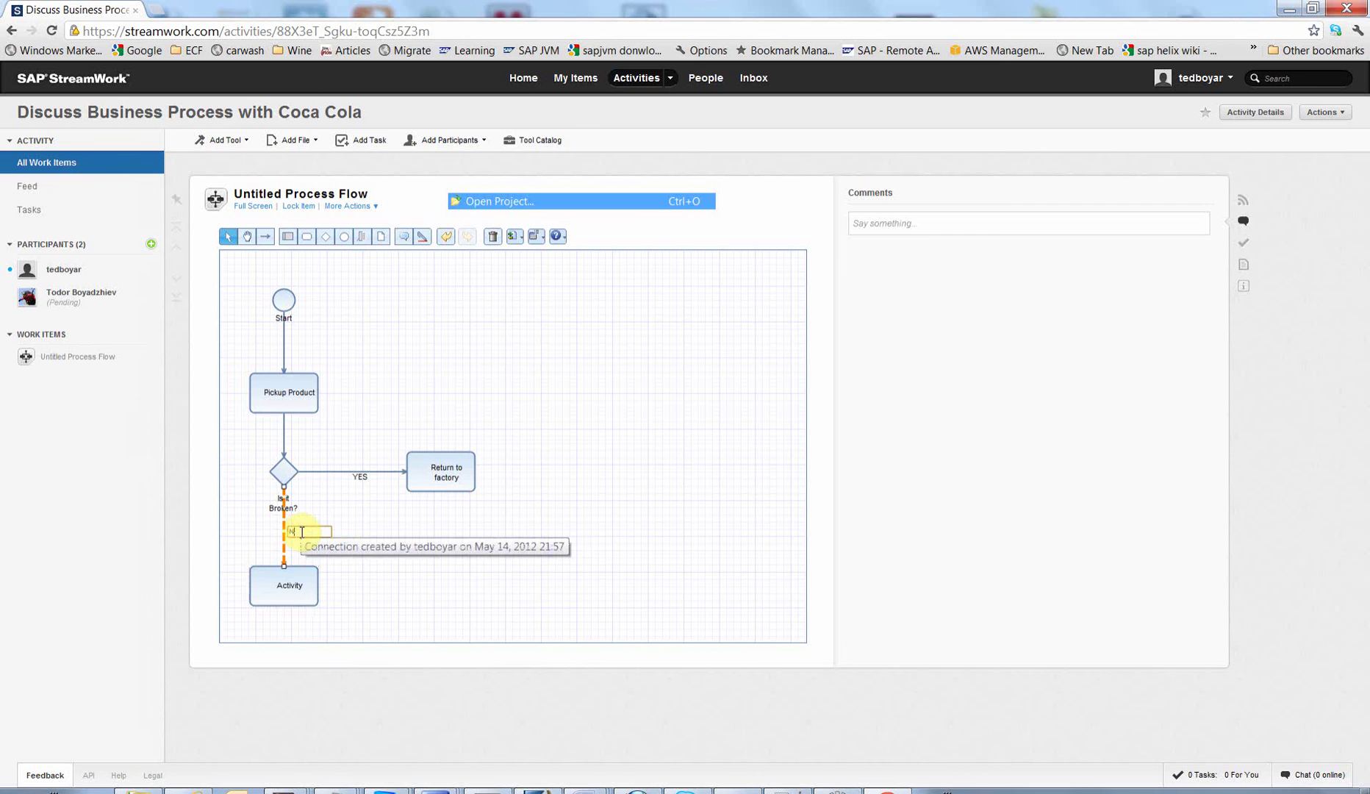
type("O")
double_click(296, 580)
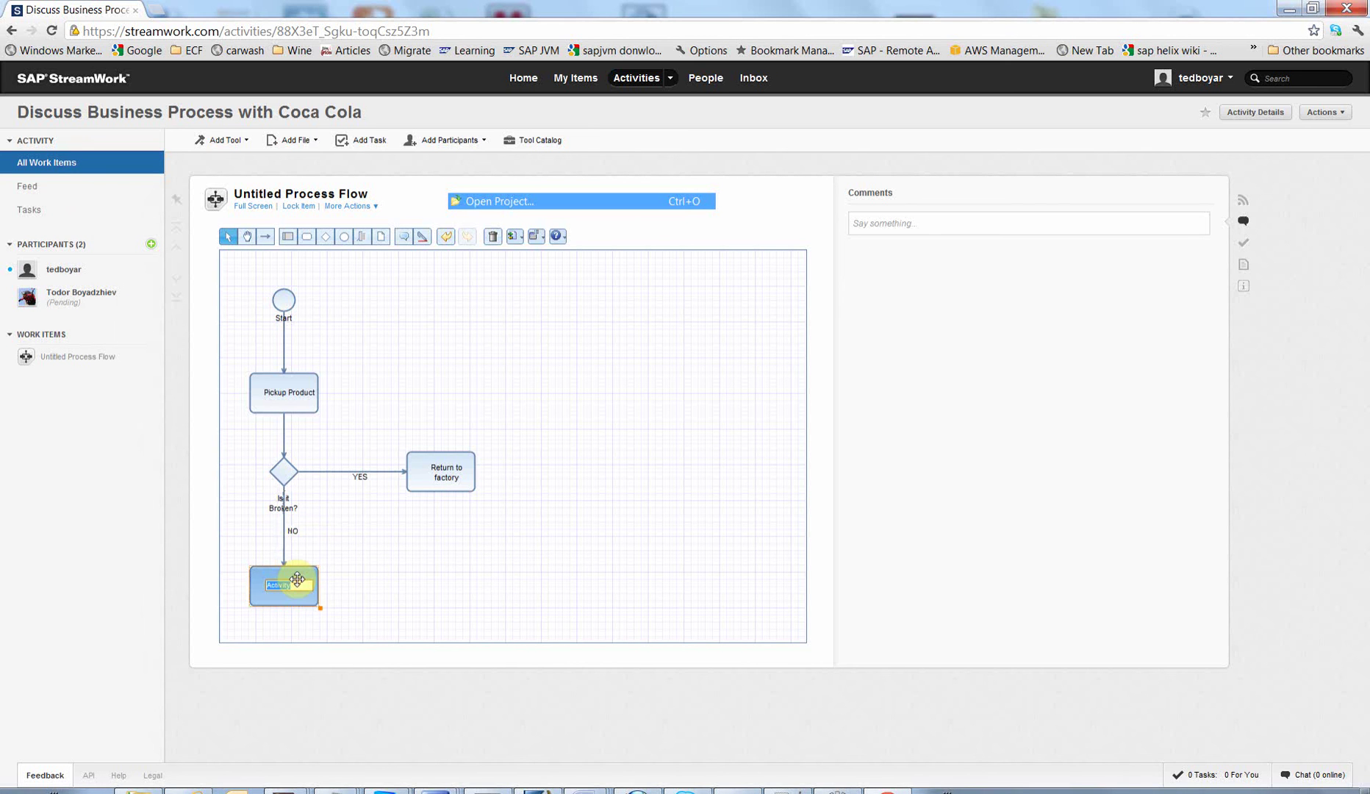
type("Ship to")
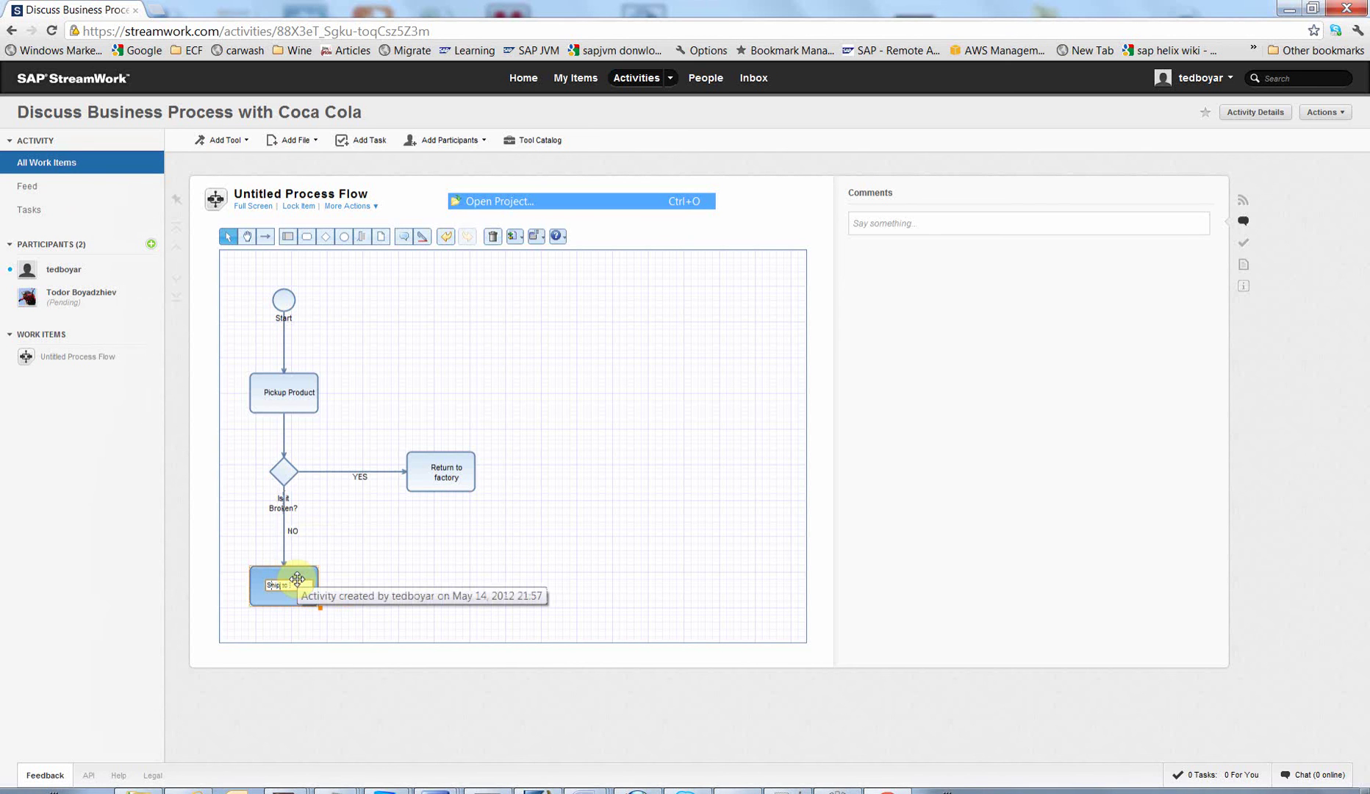
type(" customer")
key("Return")
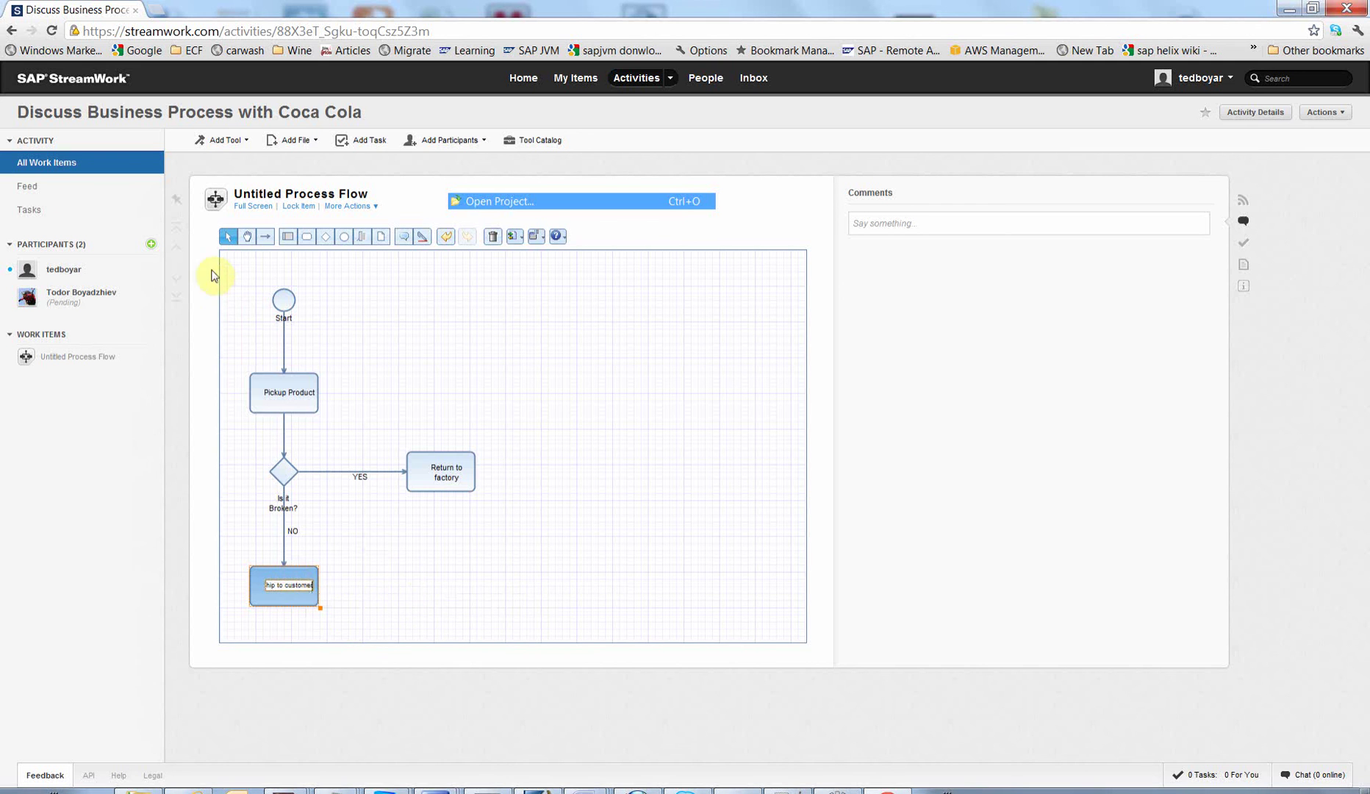
Step: Connect Ship to customer to an End event
mouse_move(258, 599)
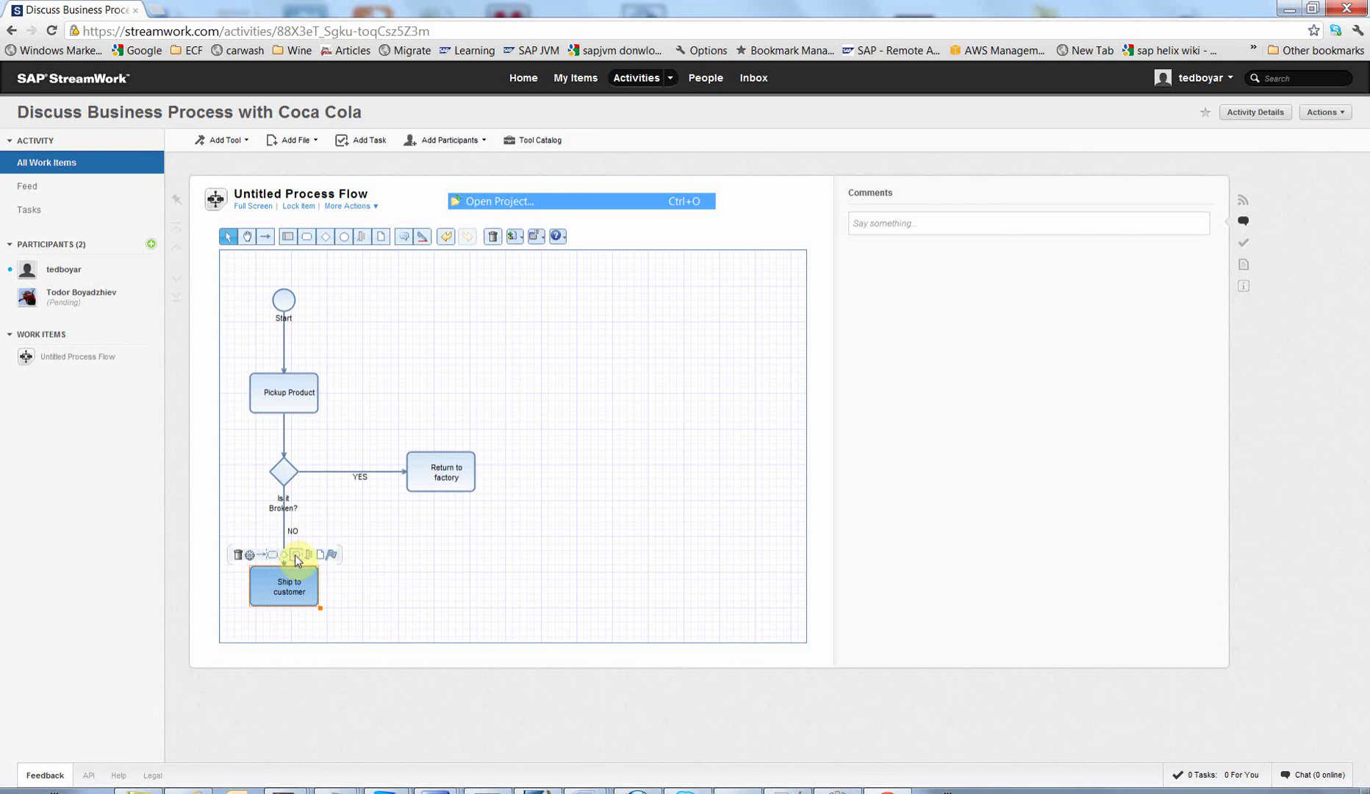
left_click_drag(294, 554, 404, 579)
left_click(426, 605)
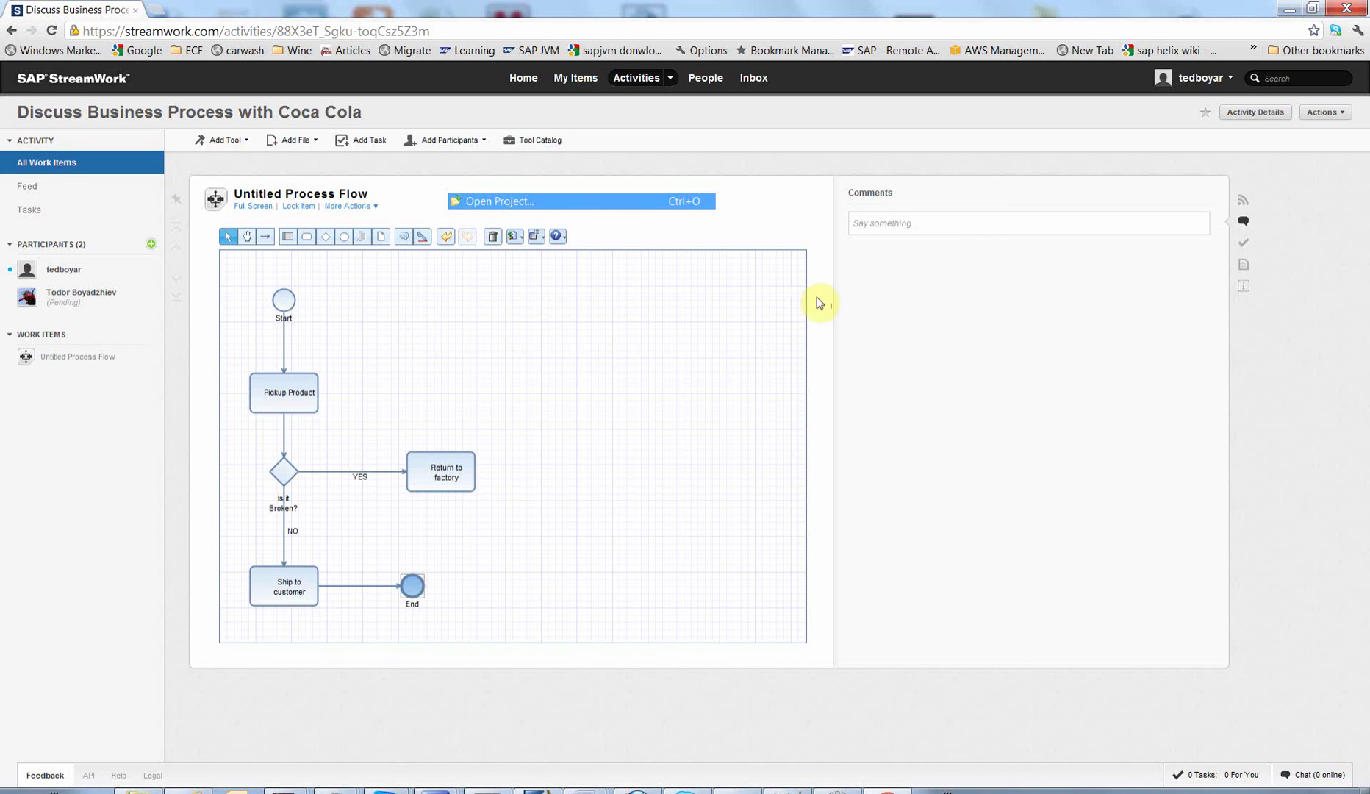
Step: Draft the comment 'Really nice process' and bring up the Chat panel
left_click(887, 226)
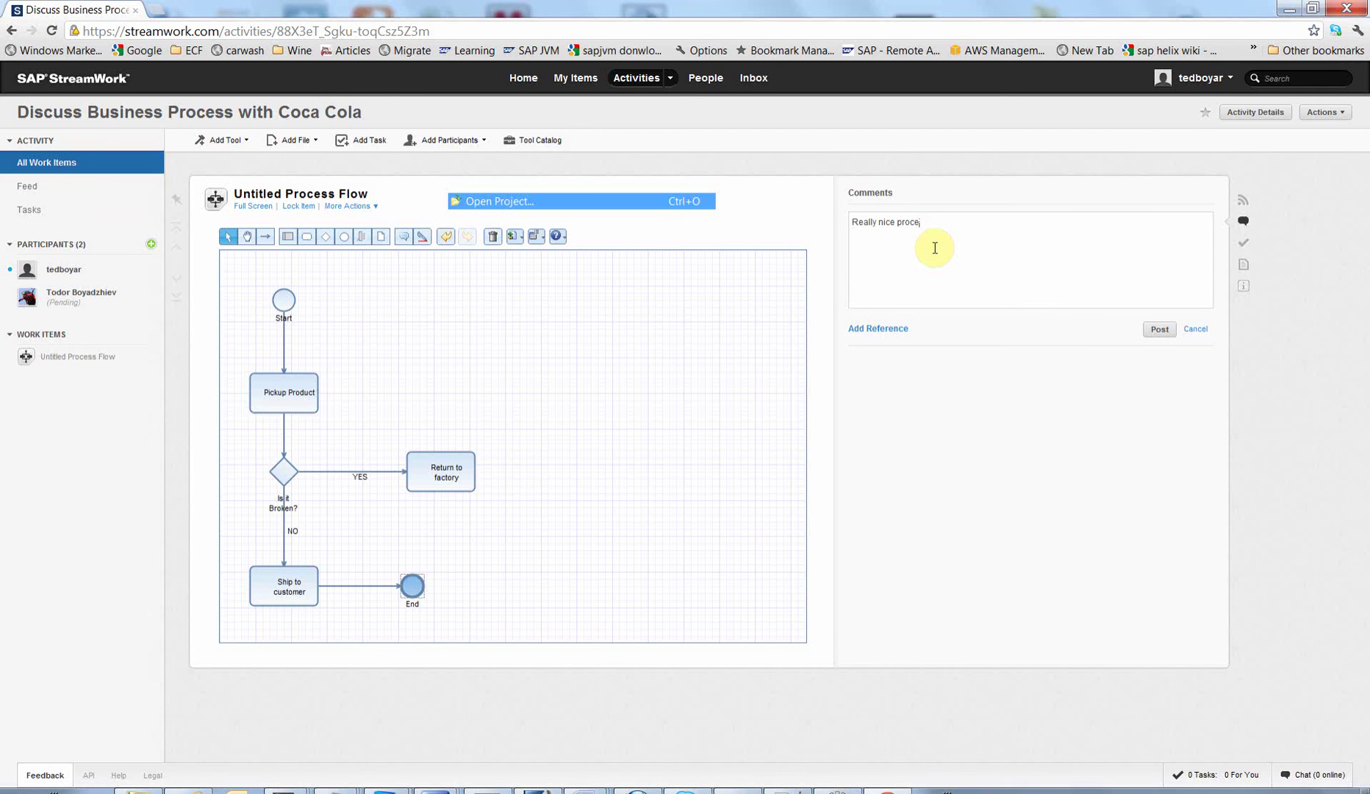
left_click(1320, 773)
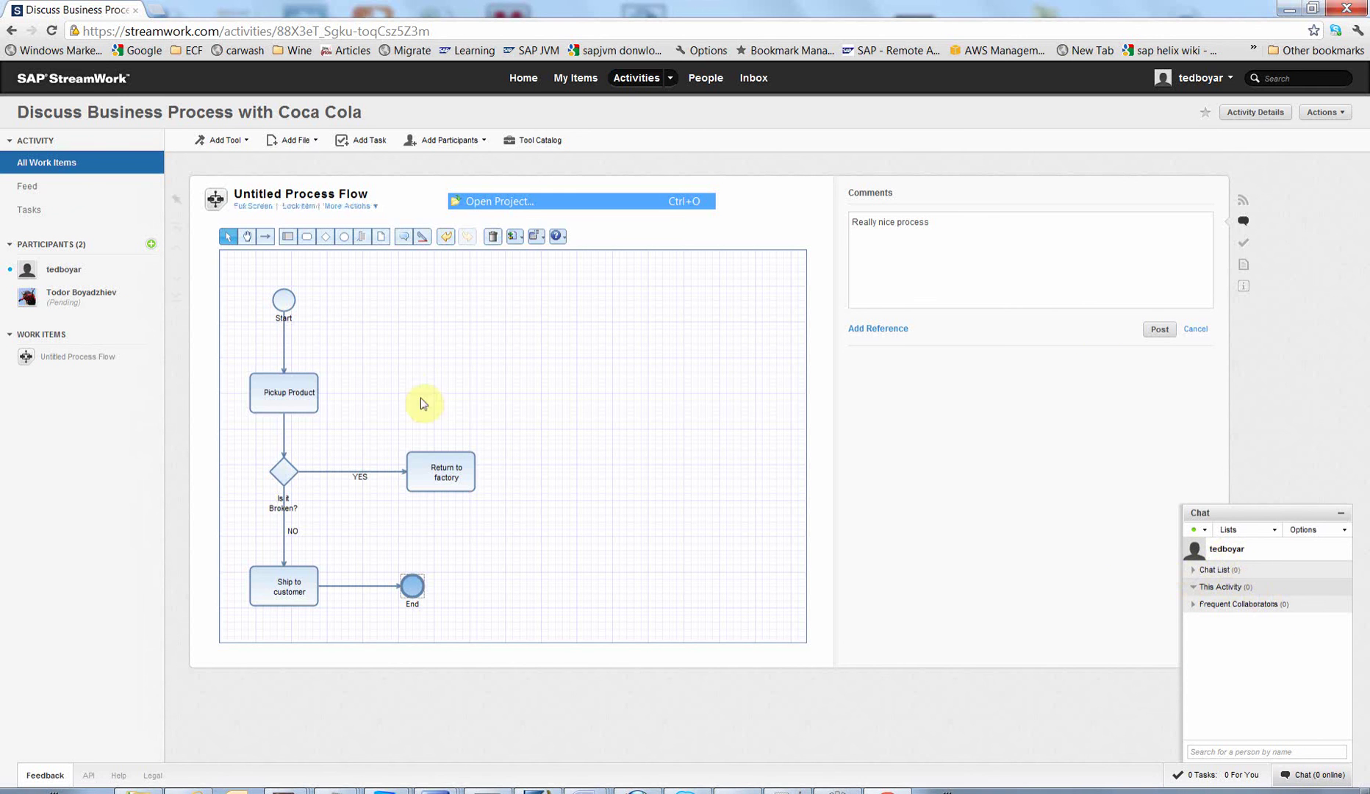
Step: Close the chat, then add a Data object and an annotation linked to Pickup Product
left_click(1340, 513)
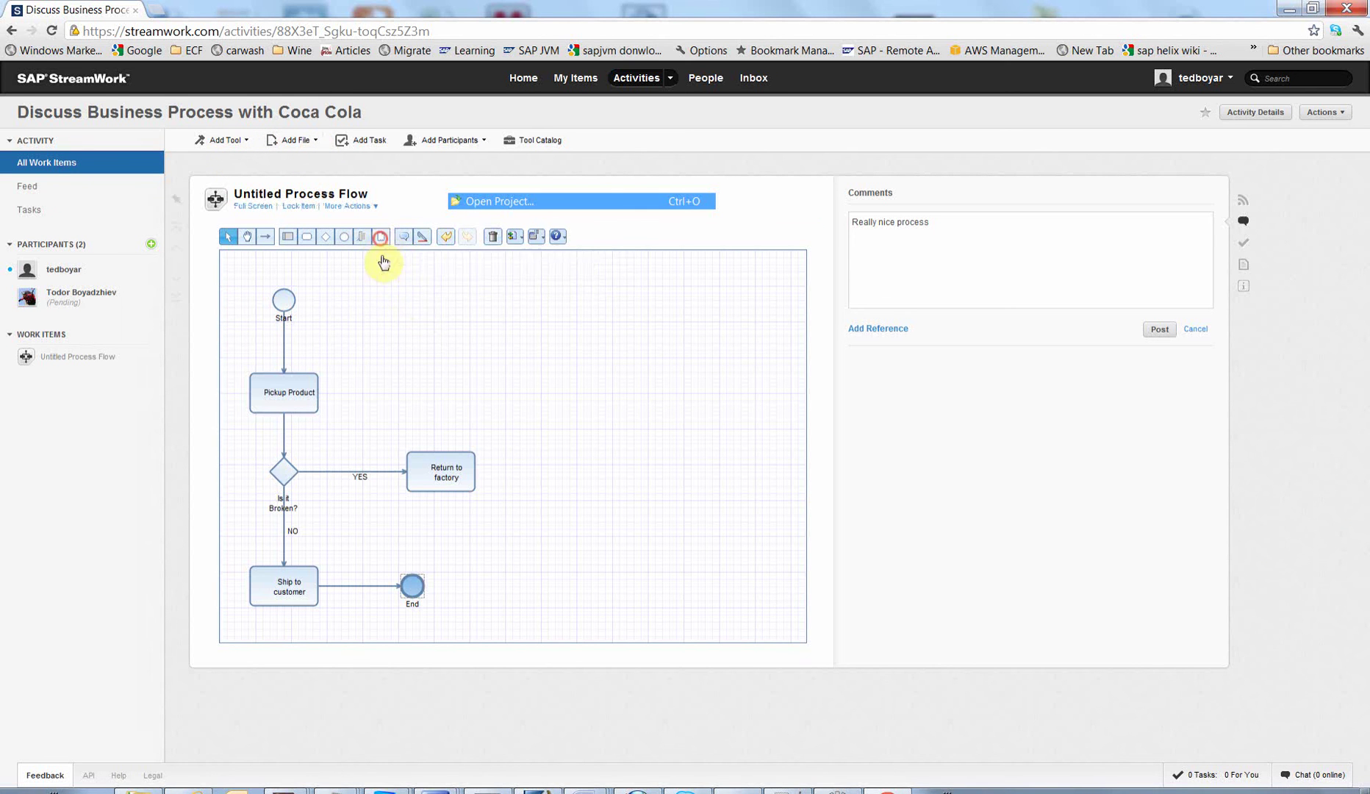
mouse_move(380, 237)
left_mouse_down()
mouse_move(389, 297)
mouse_move(358, 294)
left_mouse_up()
mouse_move(361, 236)
left_mouse_down()
mouse_move(407, 369)
mouse_move(379, 398)
mouse_move(393, 381)
left_mouse_up()
left_click(266, 236)
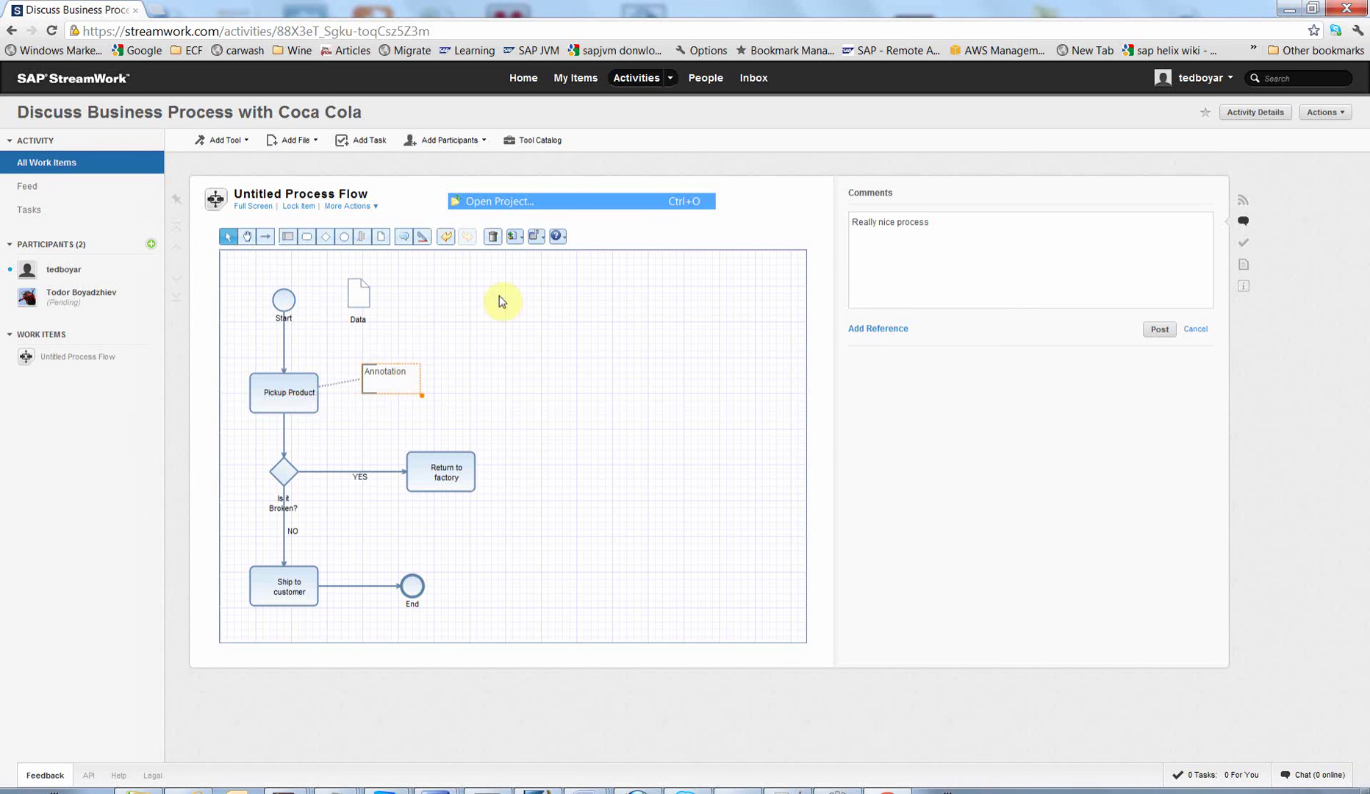
Step: Add a vertical pool and position it above Return to factory
left_click(287, 236)
left_click(557, 342)
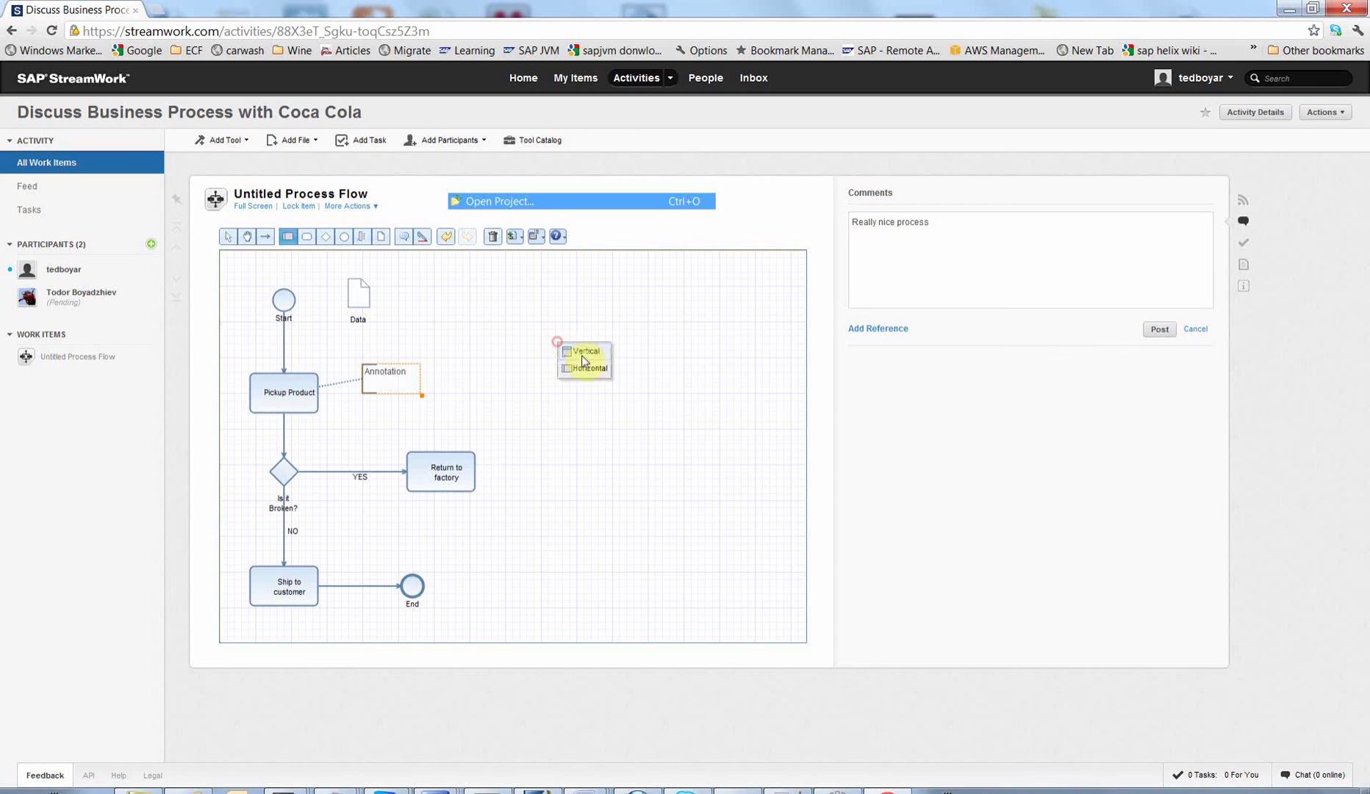
left_click(584, 353)
left_click_drag(642, 357, 520, 280)
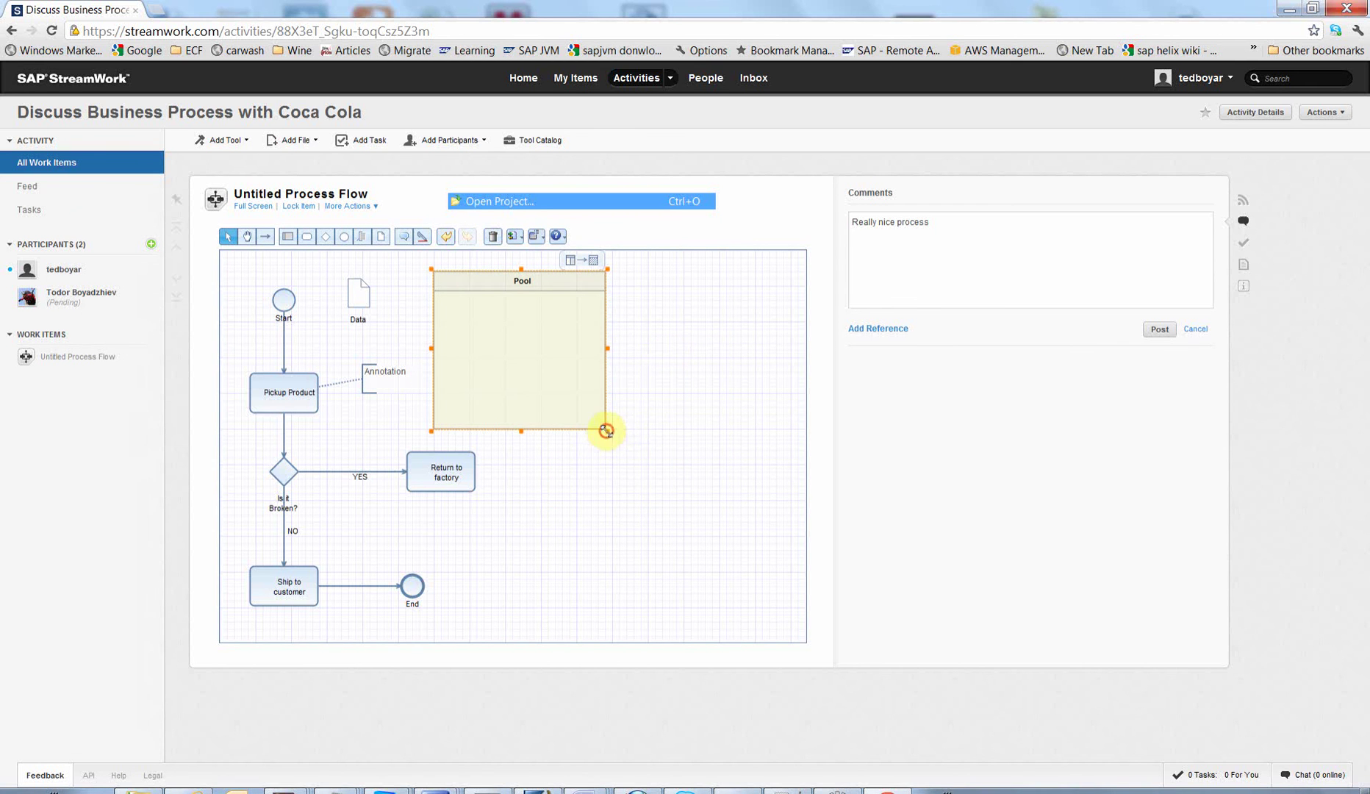